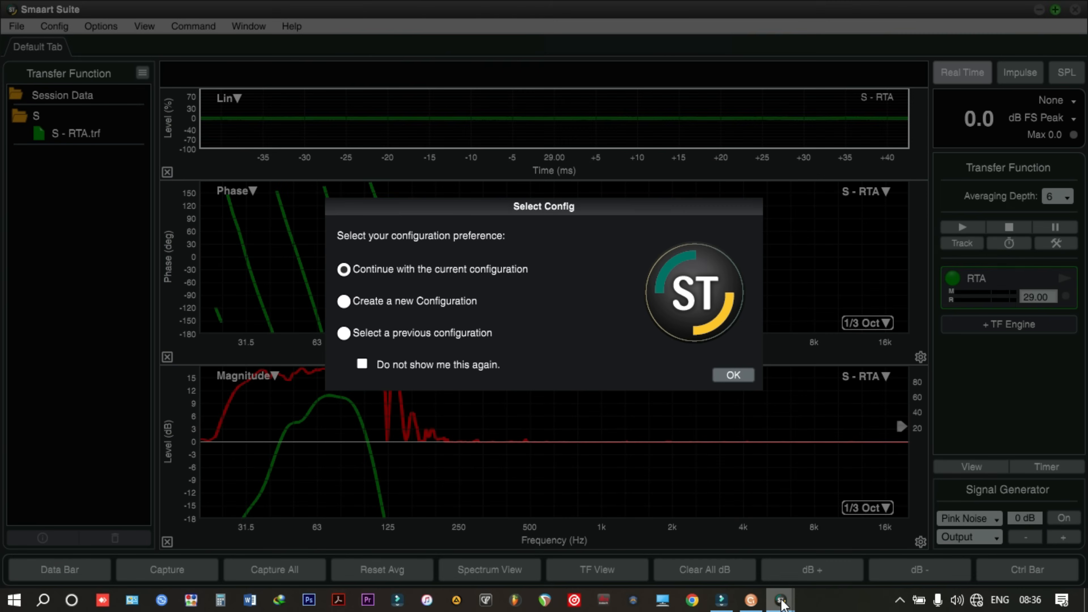
Create a new configuration and proceed to the input source selection.
{"action": "left_click", "coordinate": [343, 301]}
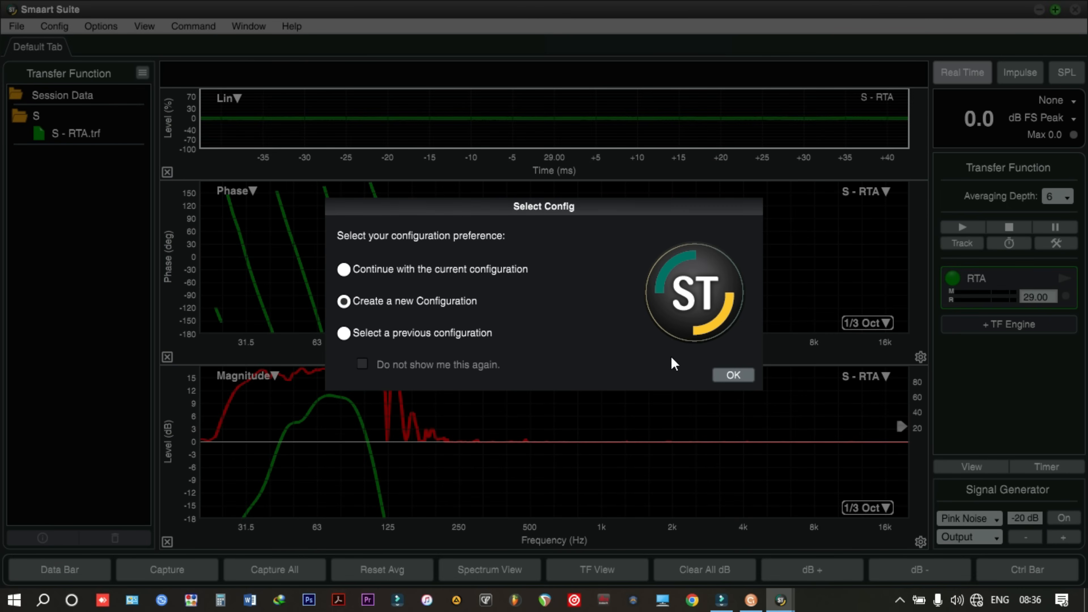
{"action": "left_click", "coordinate": [733, 374]}
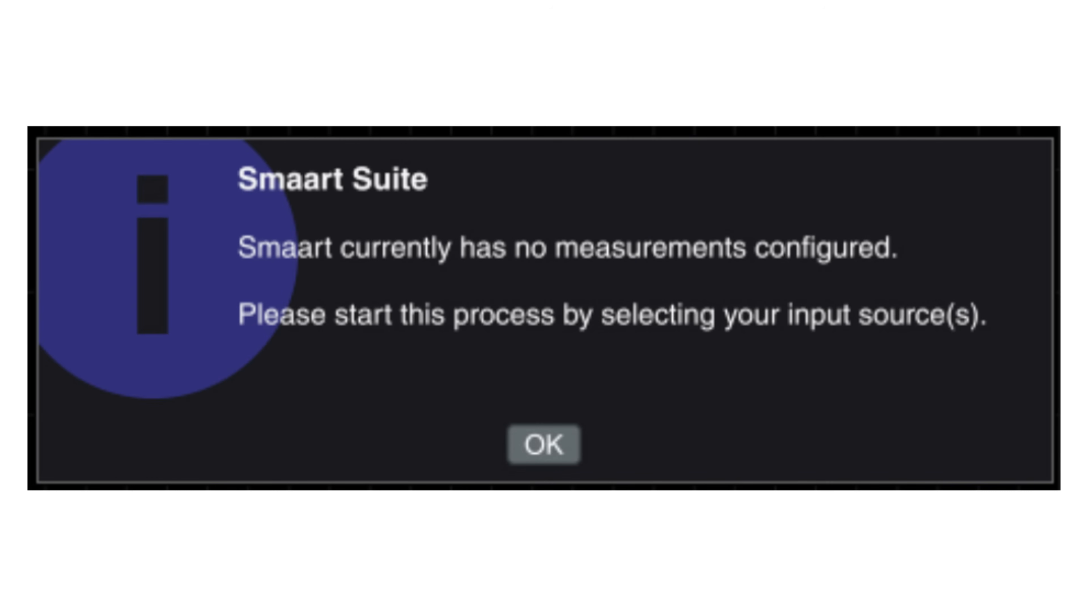
{"action": "left_click", "coordinate": [544, 444]}
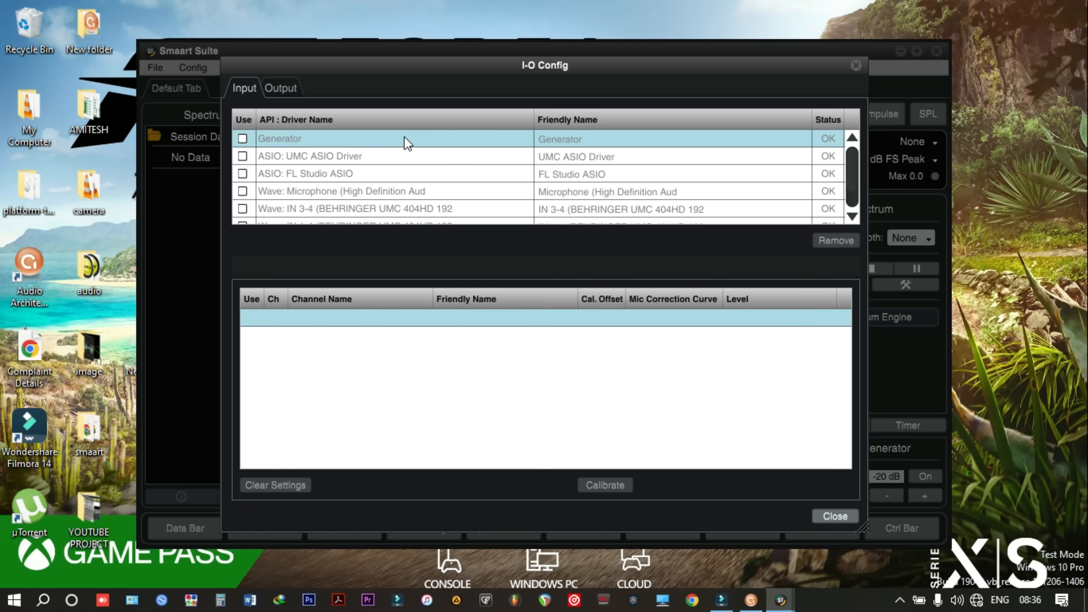
Enable the UMC ASIO Driver as input device and leave only channels In 1 and In 2 in use.
{"action": "scroll", "coordinate": [407, 143], "scroll_direction": "down", "scroll_amount": 1}
{"action": "scroll", "coordinate": [407, 144], "scroll_direction": "up", "scroll_amount": 1}
{"action": "left_click", "coordinate": [242, 156]}
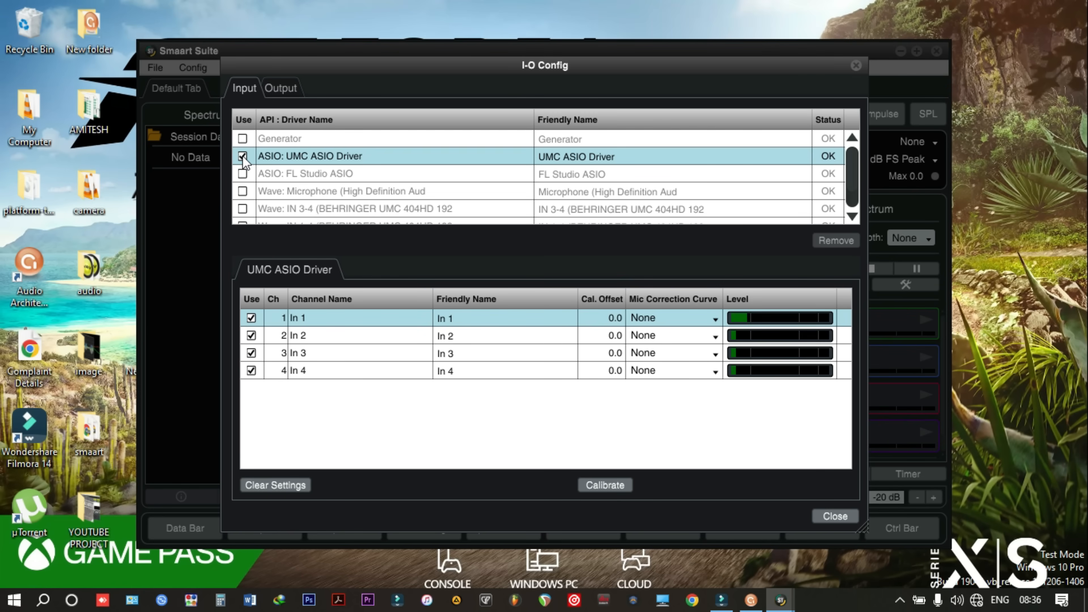
{"action": "left_click", "coordinate": [250, 371]}
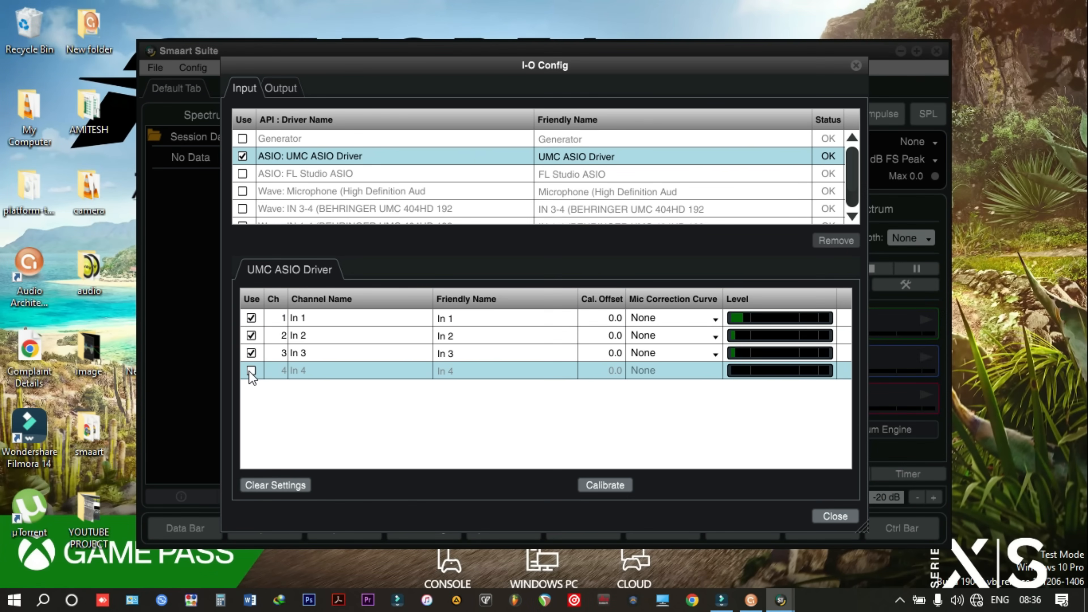
{"action": "left_click", "coordinate": [250, 352]}
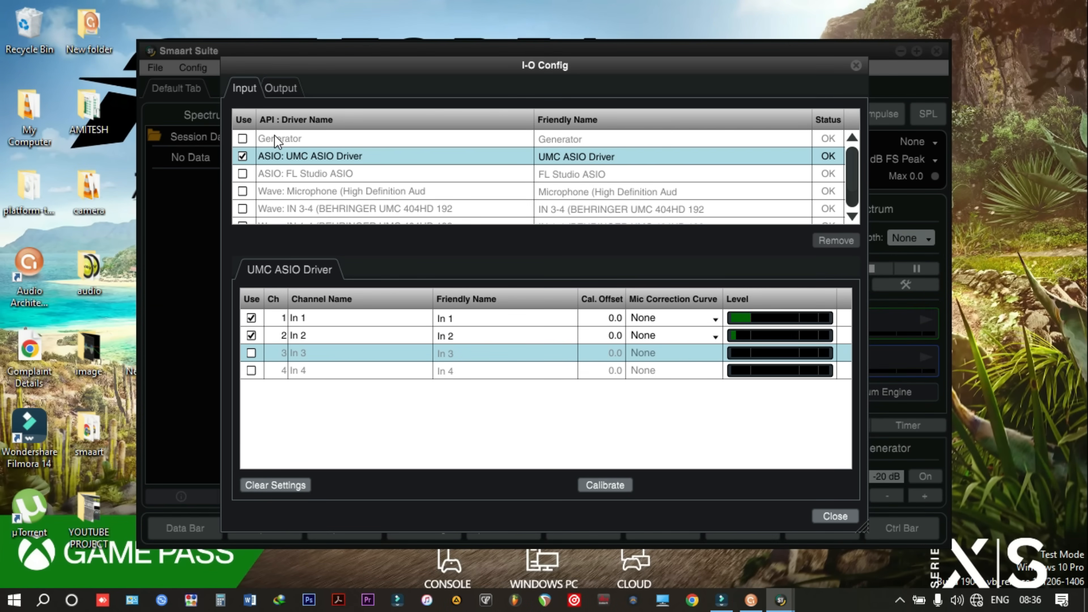
Give input channel 1 the friendly name RTA MIC and input channel 2 the friendly name LOOP BACK.
{"action": "double_click", "coordinate": [488, 318]}
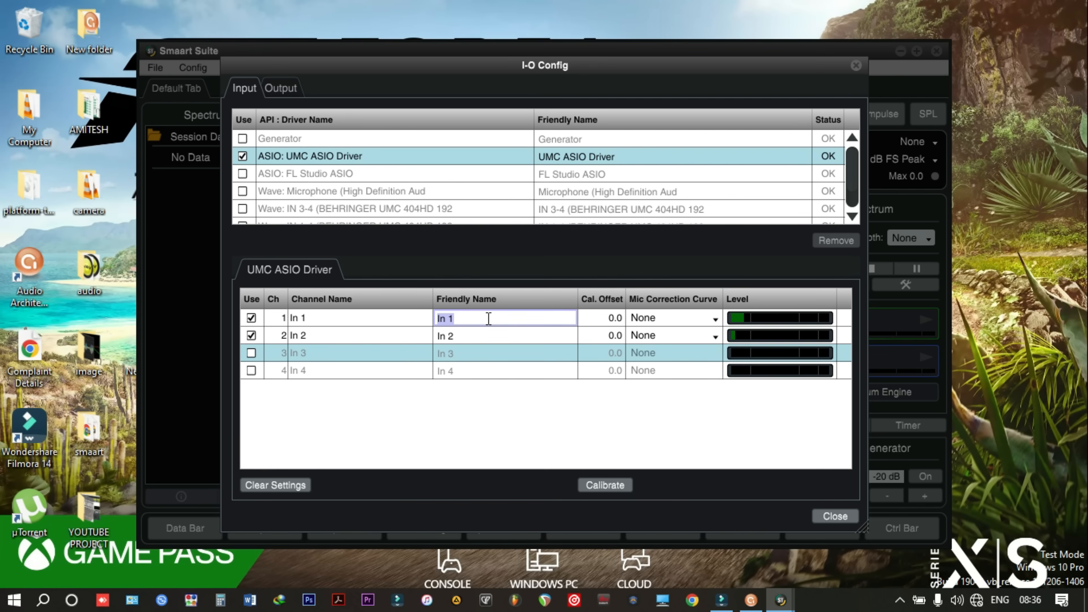
{"action": "key", "text": "BackSpace"}
{"action": "type", "text": "RTA MIC"}
{"action": "key", "text": "Return"}
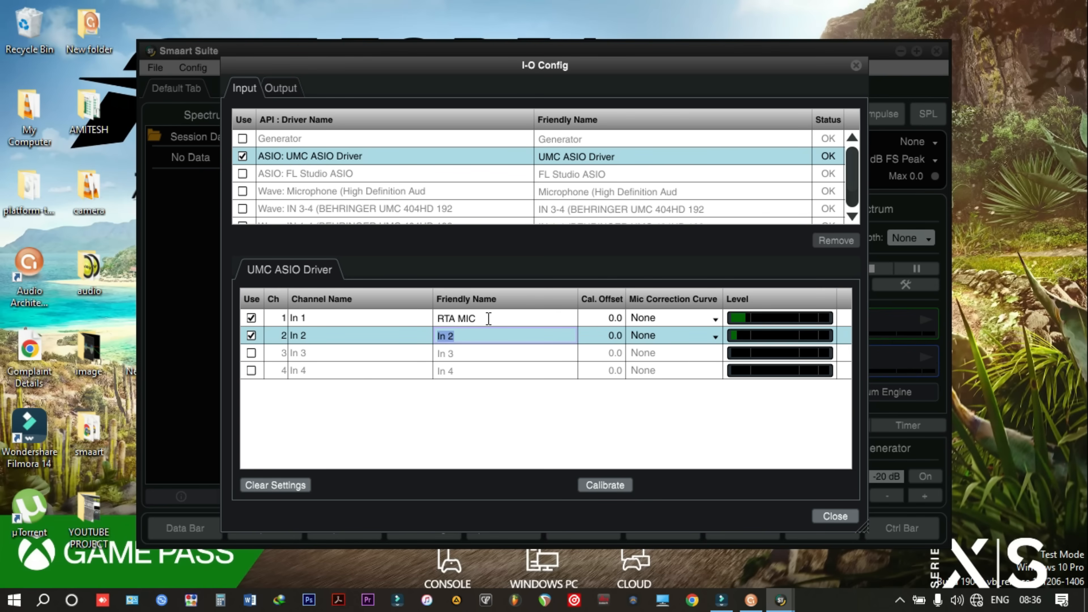
{"action": "type", "text": "LOOP BACK"}
{"action": "key", "text": "Return"}
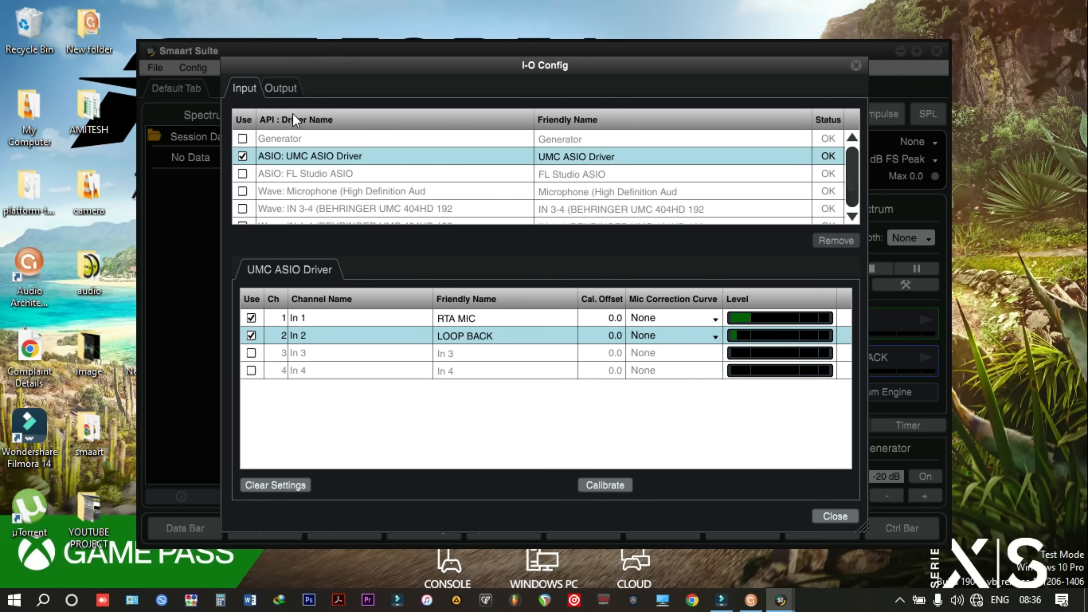
Name the UMC ASIO output channels TO MIXER for Out 1 and REF for Out 2, and close the I-O configuration.
{"action": "left_click", "coordinate": [281, 88]}
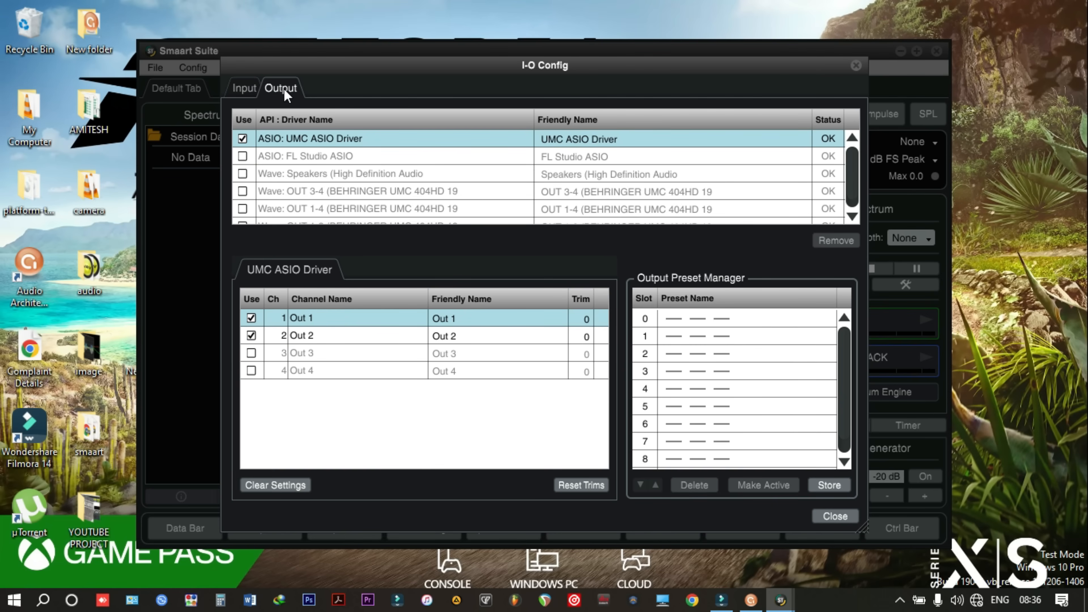
{"action": "double_click", "coordinate": [477, 317]}
{"action": "type", "text": "TO MIXER"}
{"action": "key", "text": "Return"}
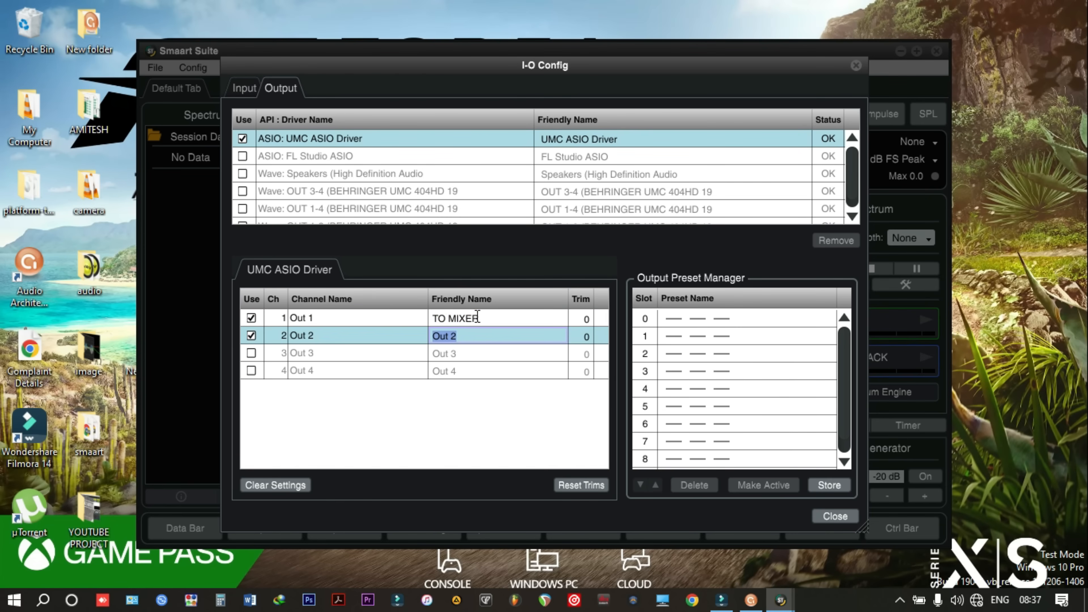
{"action": "type", "text": "REF"}
{"action": "key", "text": "Return"}
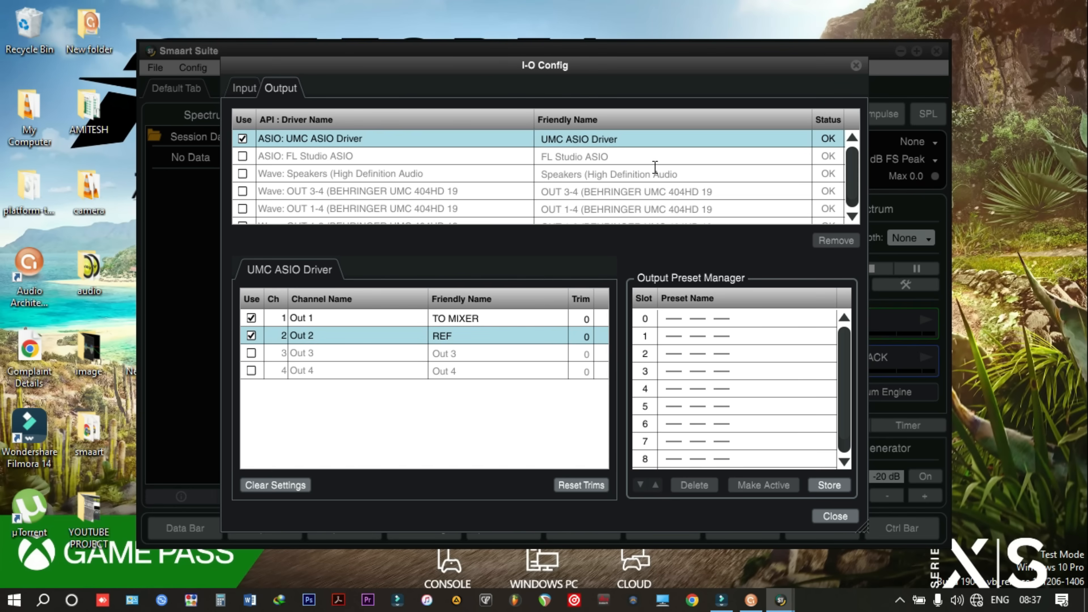
{"action": "scroll", "coordinate": [655, 170], "scroll_direction": "down", "scroll_amount": 1}
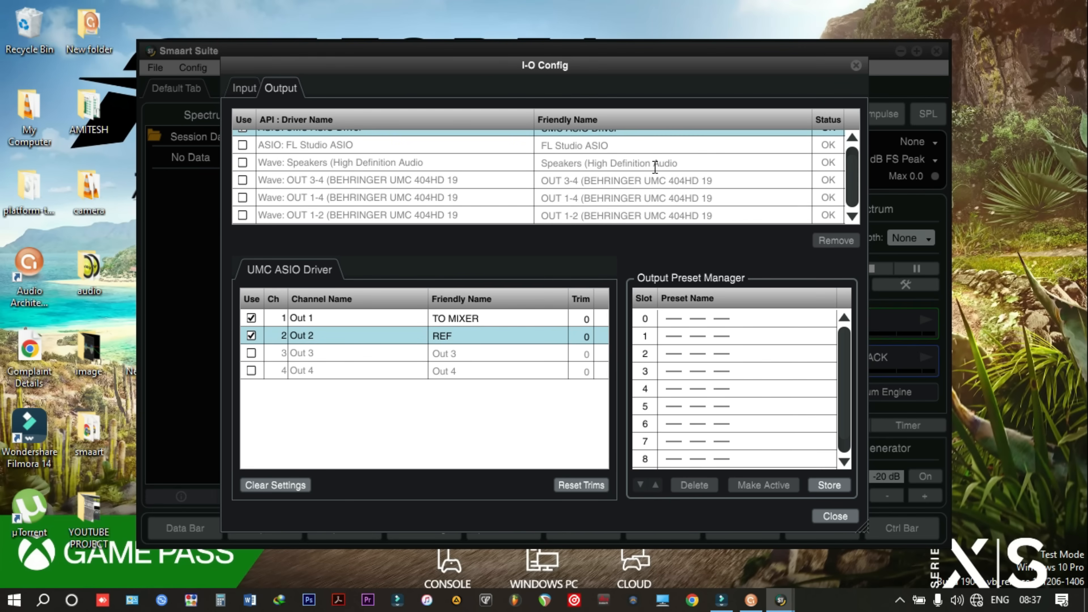
{"action": "left_click", "coordinate": [835, 517]}
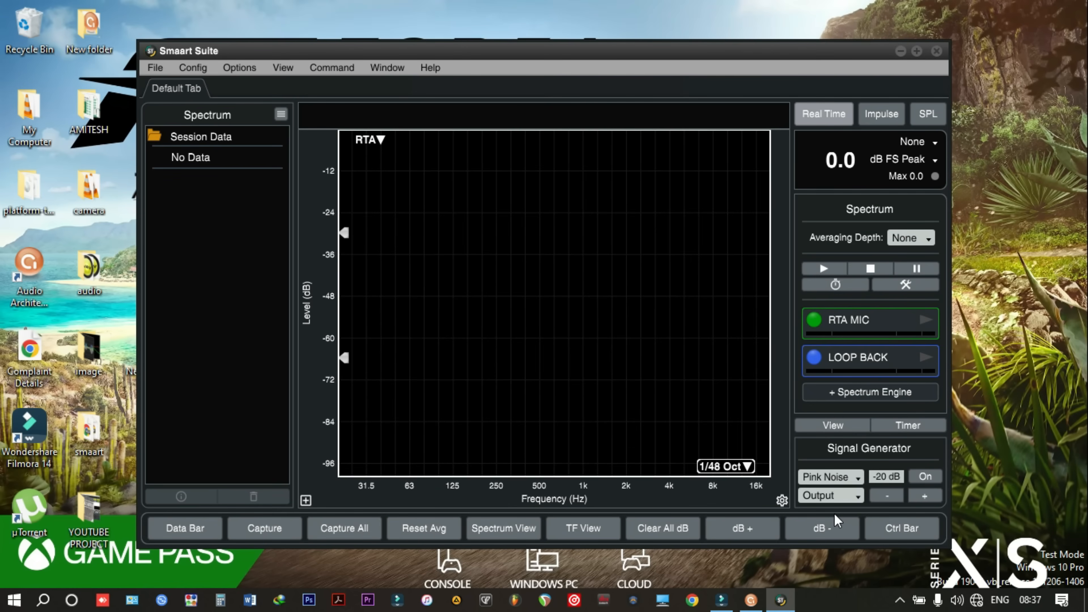
Create a transfer function measurement named RTA M in the maximized window, with RTA MIC as measurement channel and LOOP BACK as reference channel.
{"action": "left_click", "coordinate": [913, 50]}
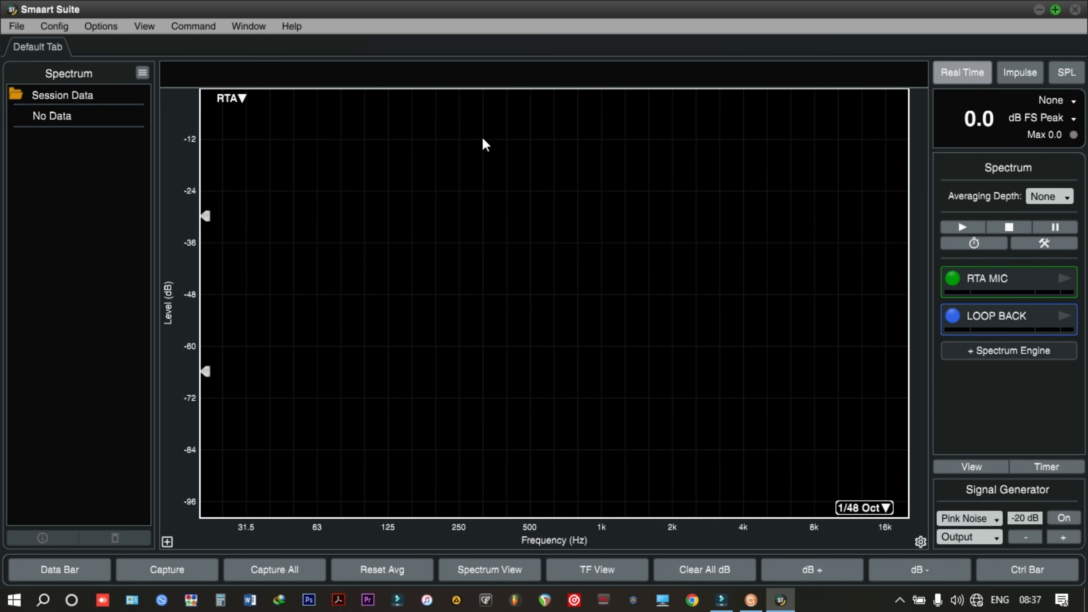
{"action": "key", "text": "t"}
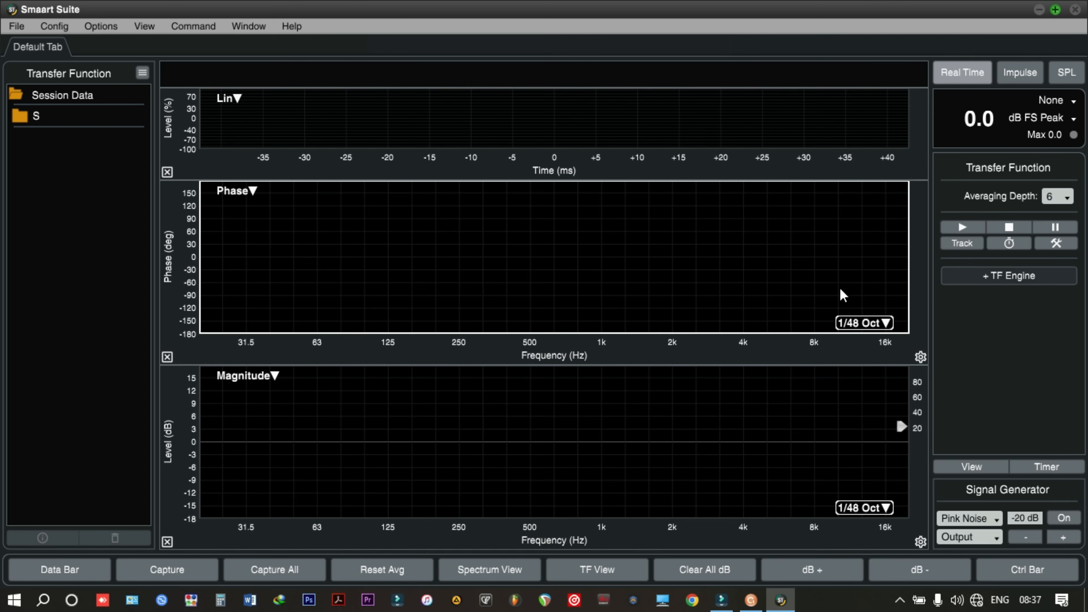
{"action": "left_click", "coordinate": [994, 276]}
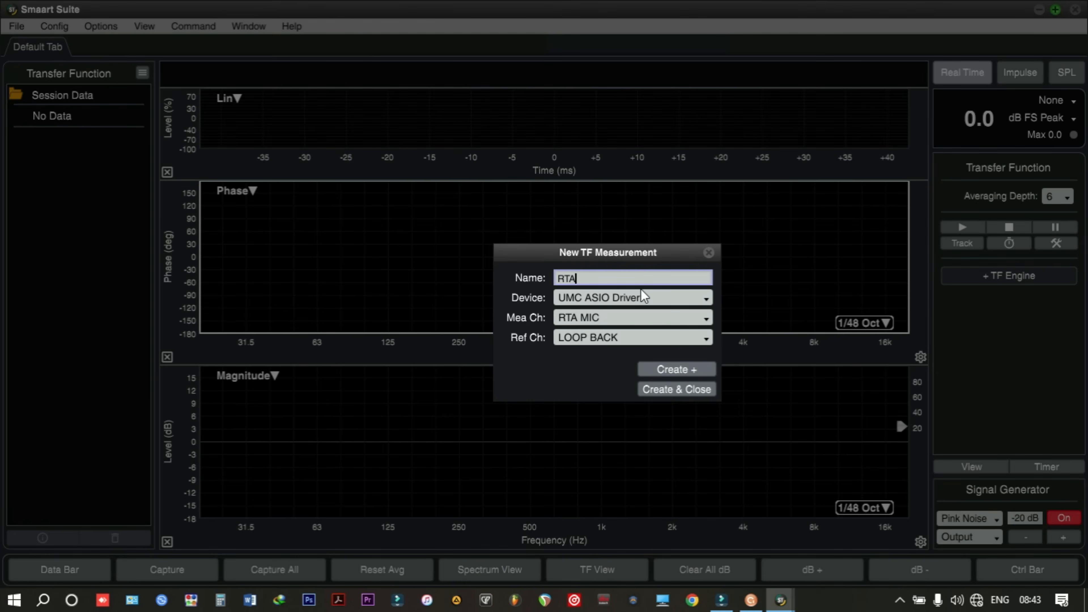
{"action": "left_click", "coordinate": [706, 315]}
{"action": "left_click", "coordinate": [633, 335]}
{"action": "left_click", "coordinate": [664, 340]}
{"action": "left_click", "coordinate": [617, 366]}
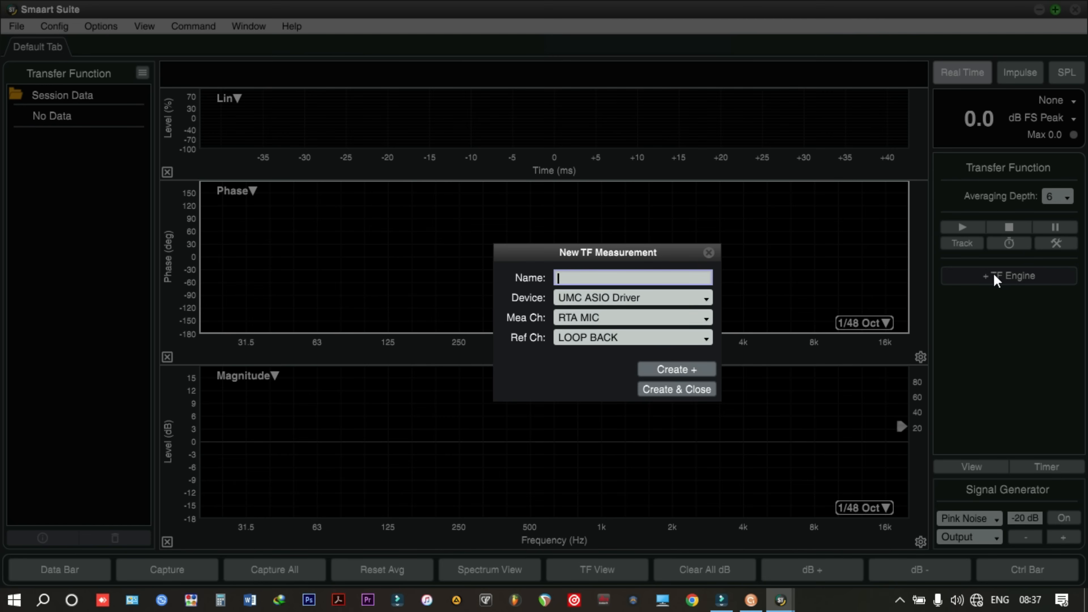
{"action": "type", "text": "RTA M"}
{"action": "left_click", "coordinate": [671, 388]}
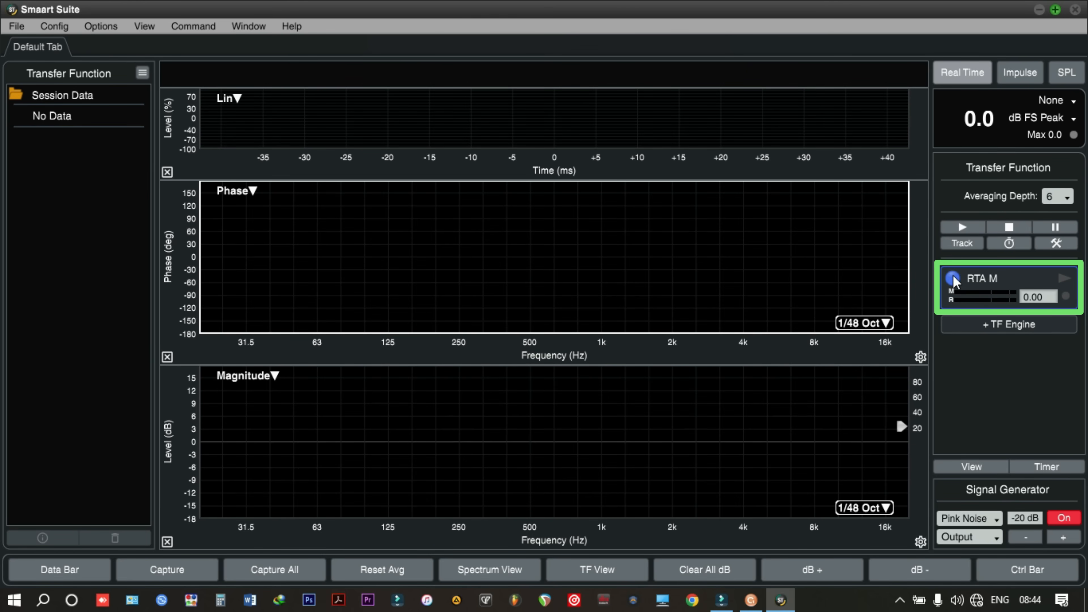
Change the colour of the RTA M transfer function measurement to the bright green swatch 00DC00.
{"action": "right_click", "coordinate": [997, 289]}
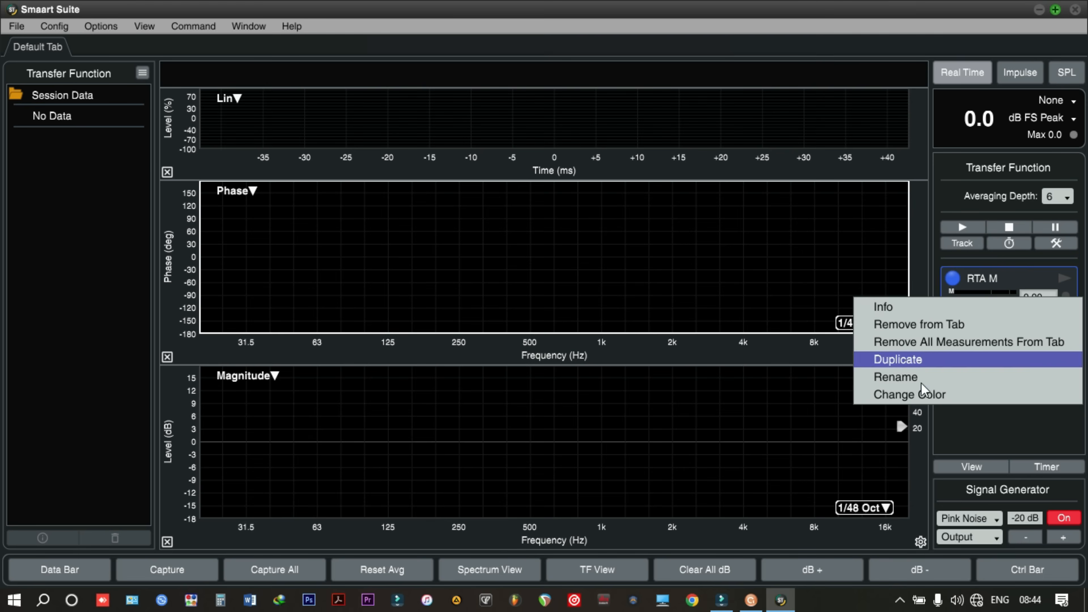
{"action": "left_click", "coordinate": [926, 395]}
{"action": "left_click", "coordinate": [858, 441]}
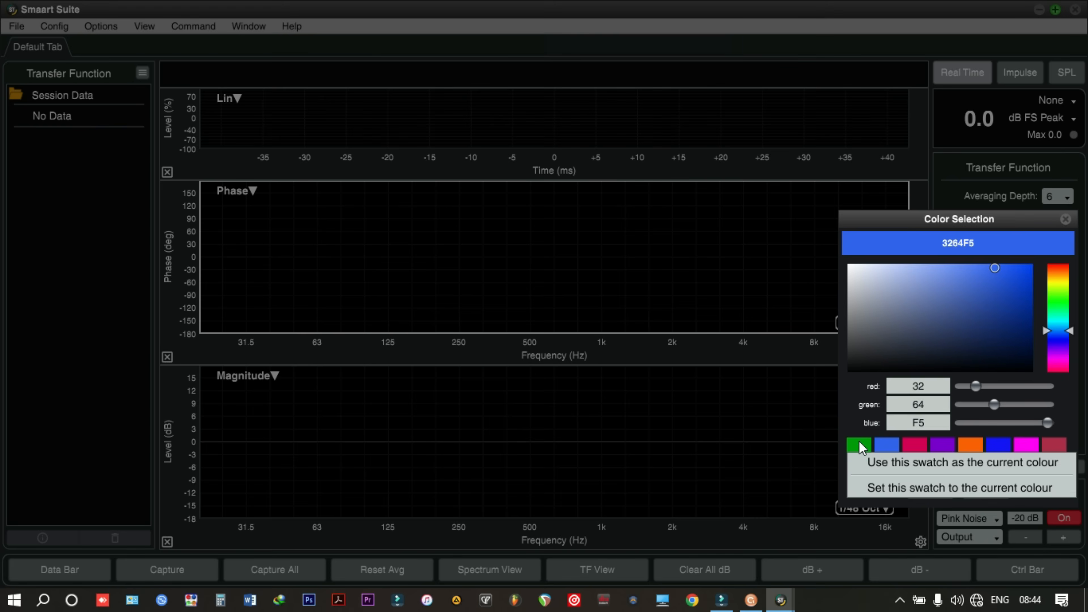
{"action": "left_click", "coordinate": [938, 296]}
{"action": "left_click", "coordinate": [1031, 463]}
{"action": "left_click", "coordinate": [951, 481]}
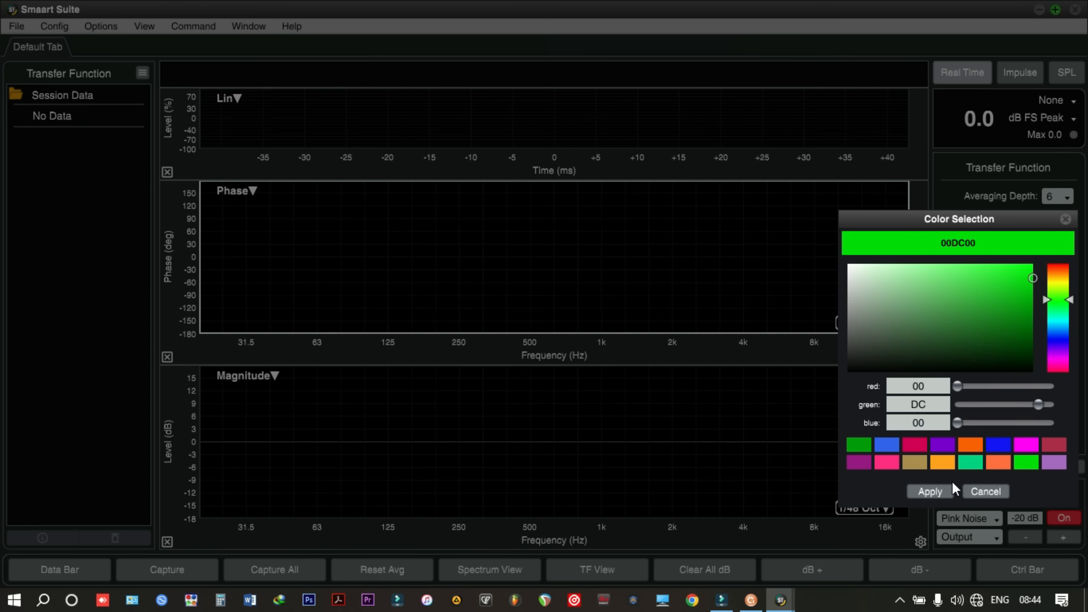
{"action": "left_click", "coordinate": [932, 495]}
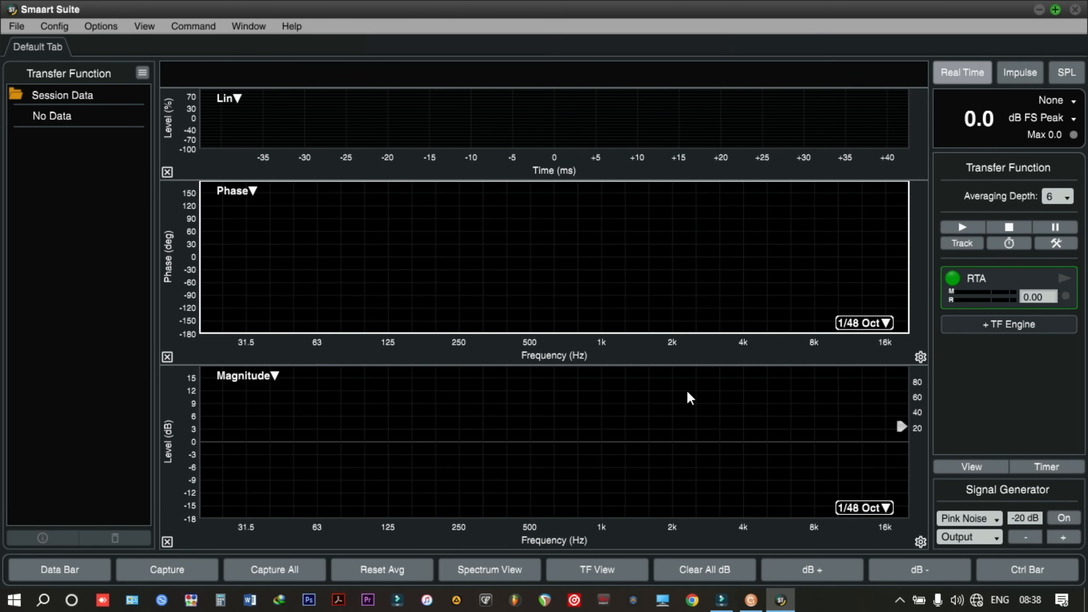
Switch to the spectrum display and set the signal generator's signal to Pink Noise.
{"action": "key", "text": "s"}
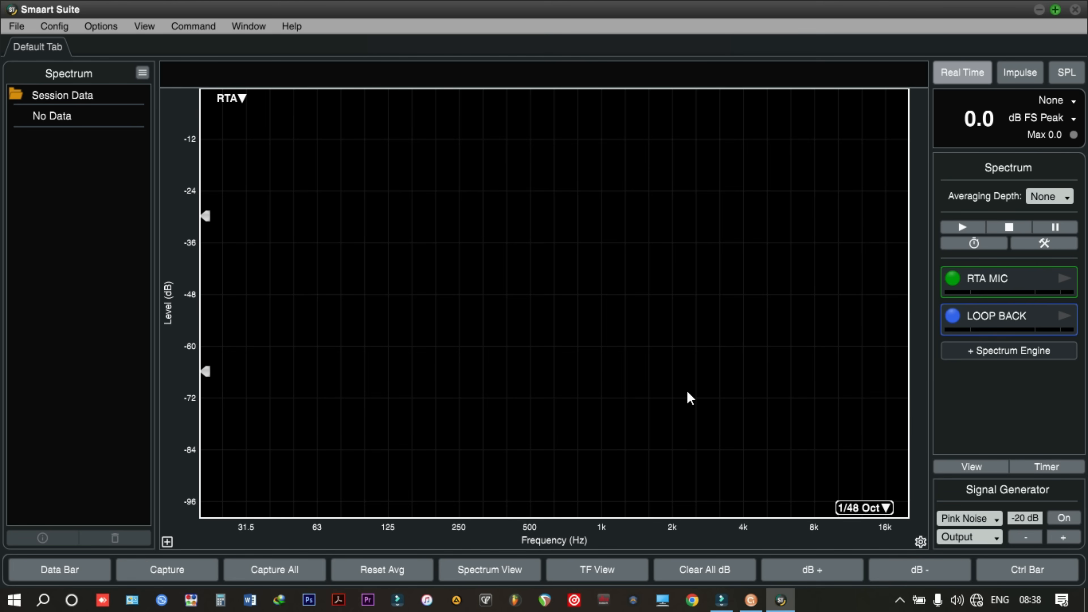
{"action": "left_click", "coordinate": [1011, 489]}
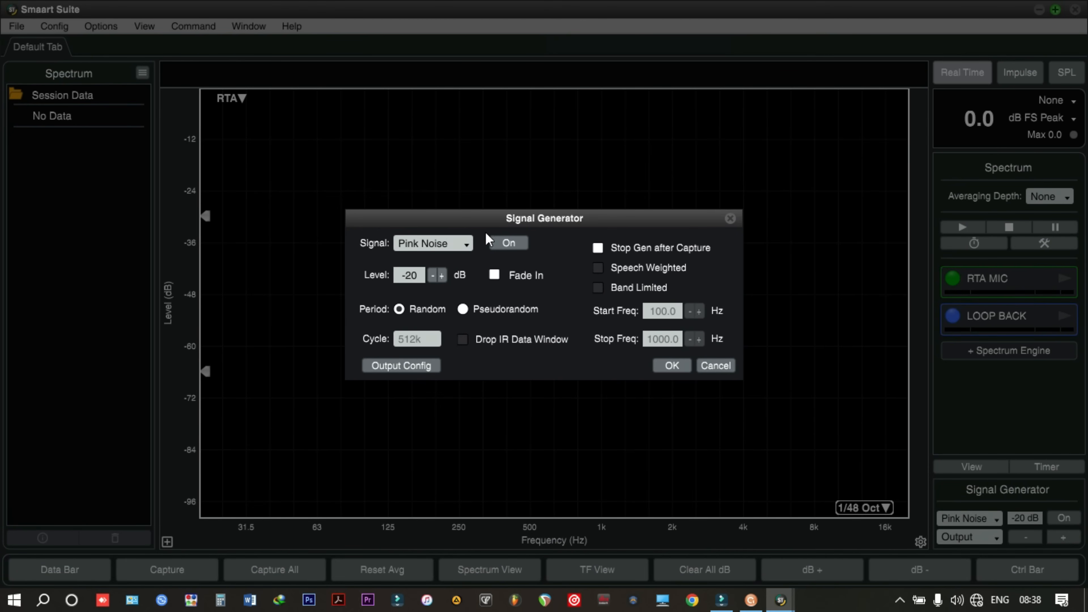
{"action": "left_click", "coordinate": [467, 243]}
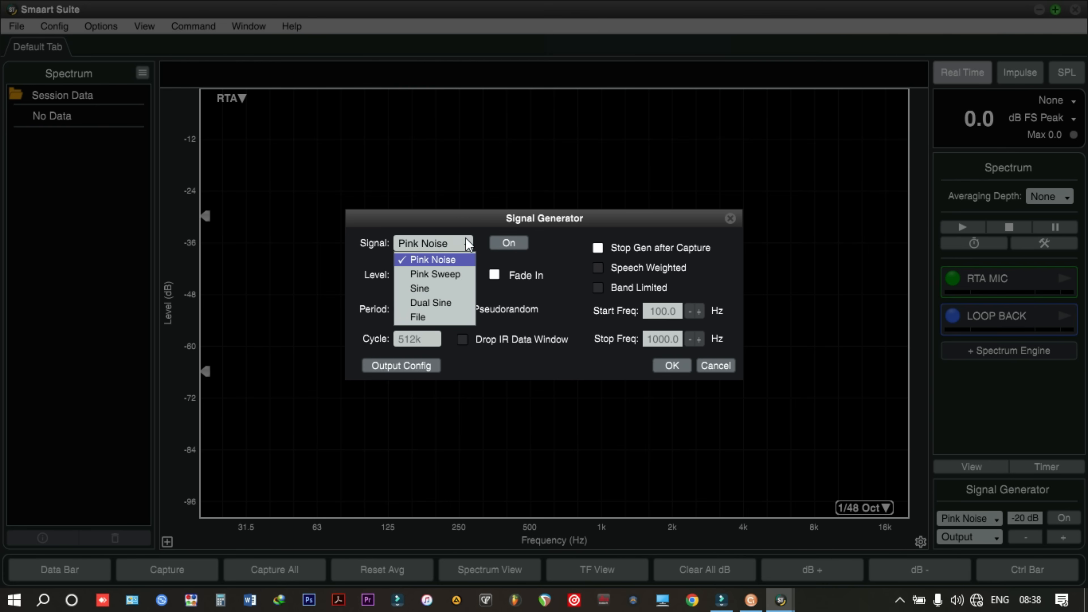
{"action": "left_click", "coordinate": [440, 261]}
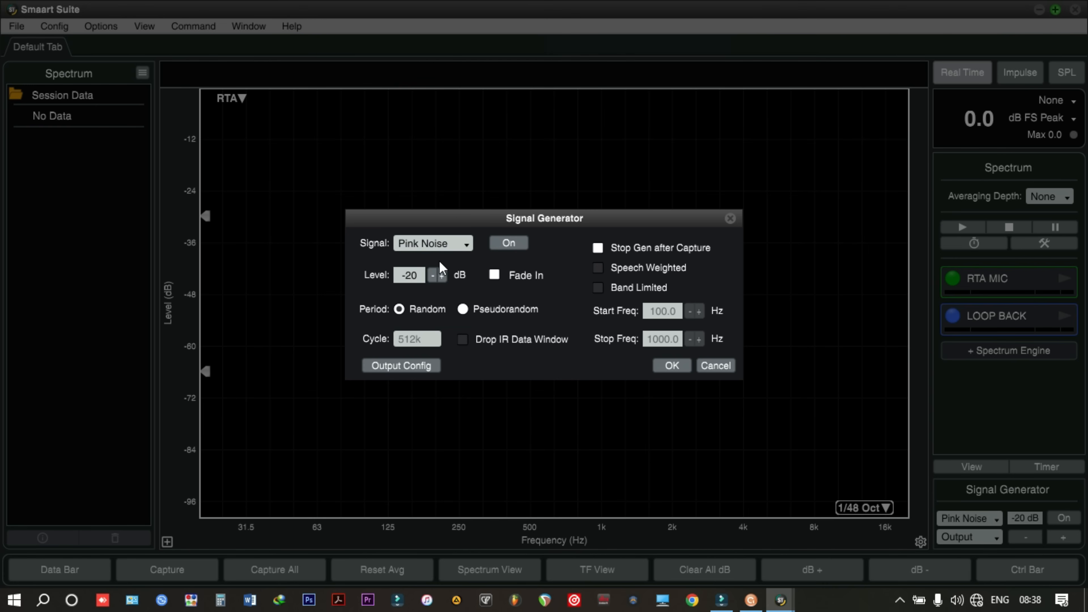
{"action": "left_click", "coordinate": [670, 365]}
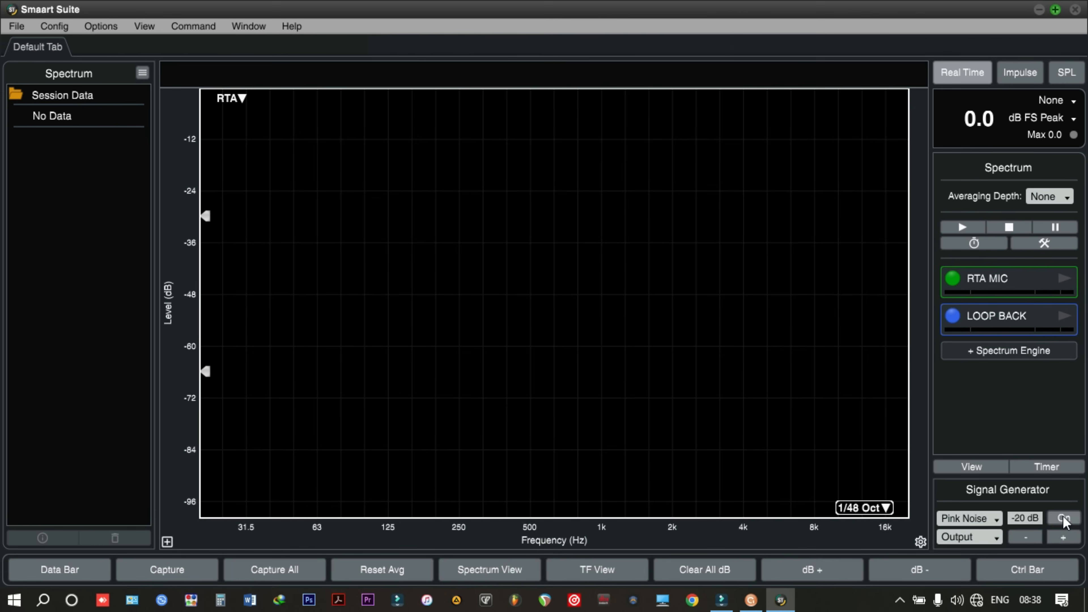
Turn on the pink noise generator and run the RTA MIC and LOOP BACK spectrum measurements, with RTA MIC in front.
{"action": "left_click", "coordinate": [740, 539]}
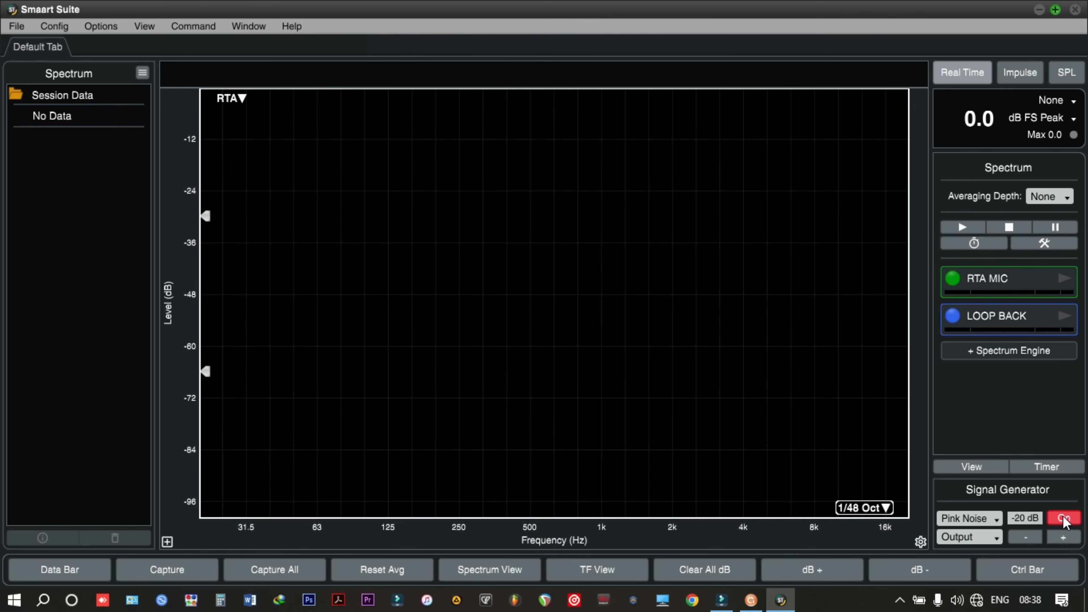
{"action": "left_click", "coordinate": [740, 276]}
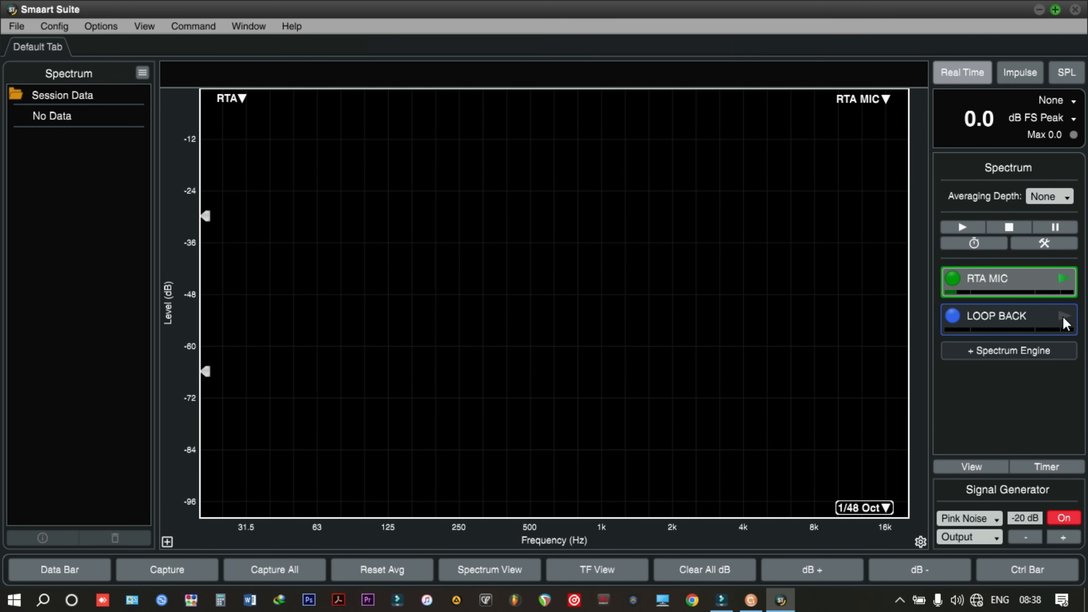
{"action": "left_click", "coordinate": [1063, 317]}
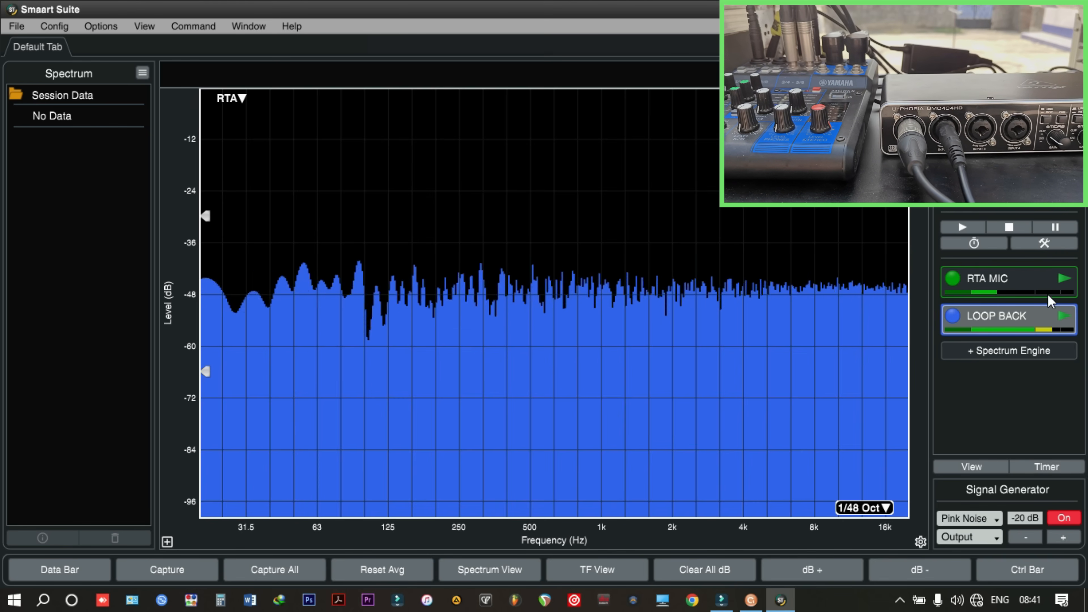
{"action": "left_click", "coordinate": [1017, 279]}
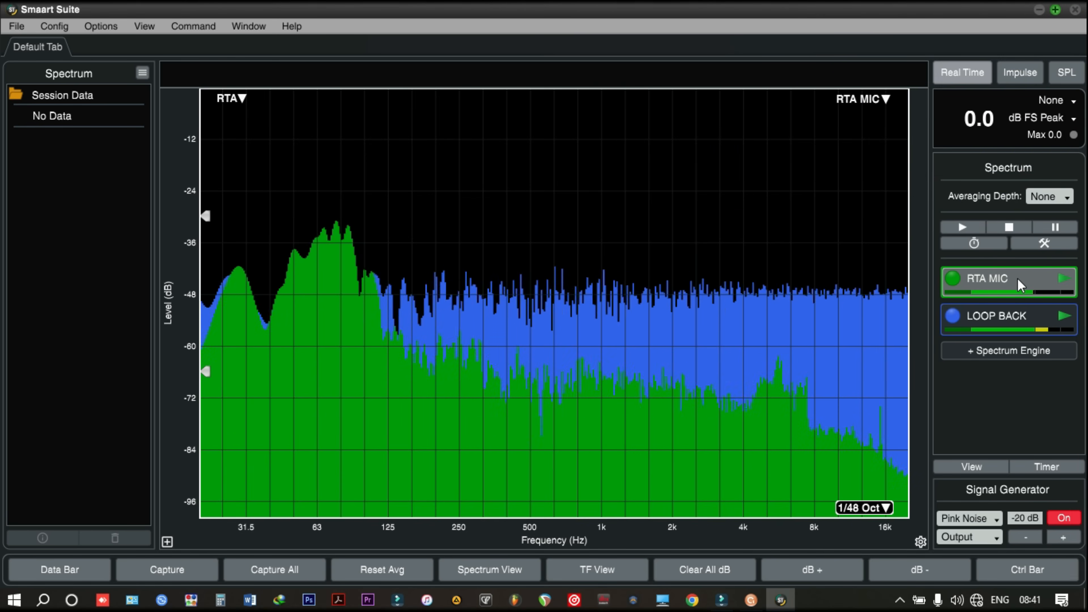
Set the RTA graph's banding to 1/3 Oct and the spectrum averaging depth to 6.
{"action": "left_click", "coordinate": [873, 507]}
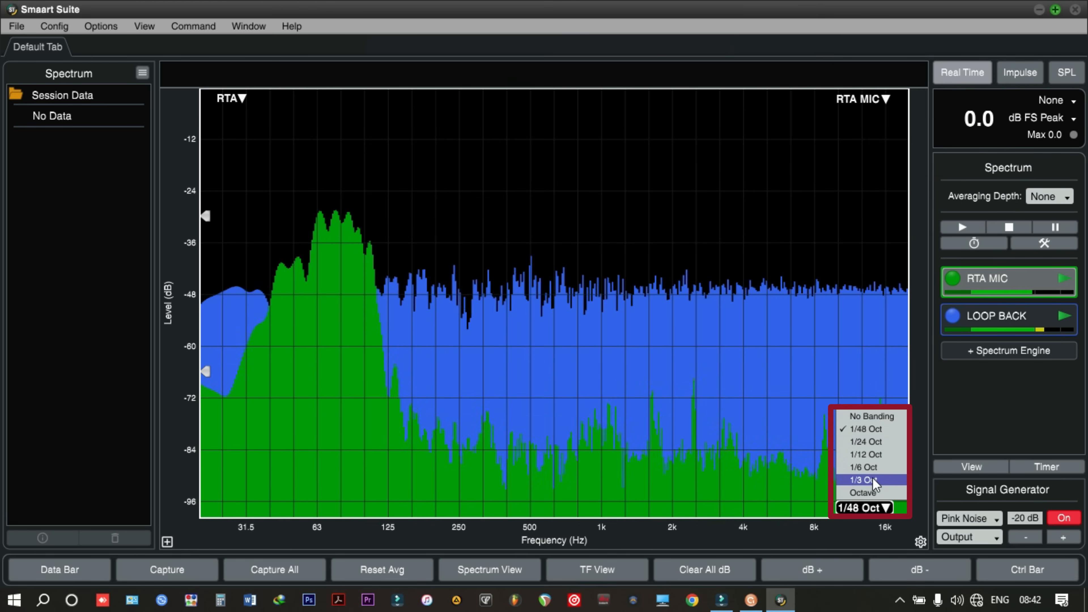
{"action": "left_click", "coordinate": [863, 479]}
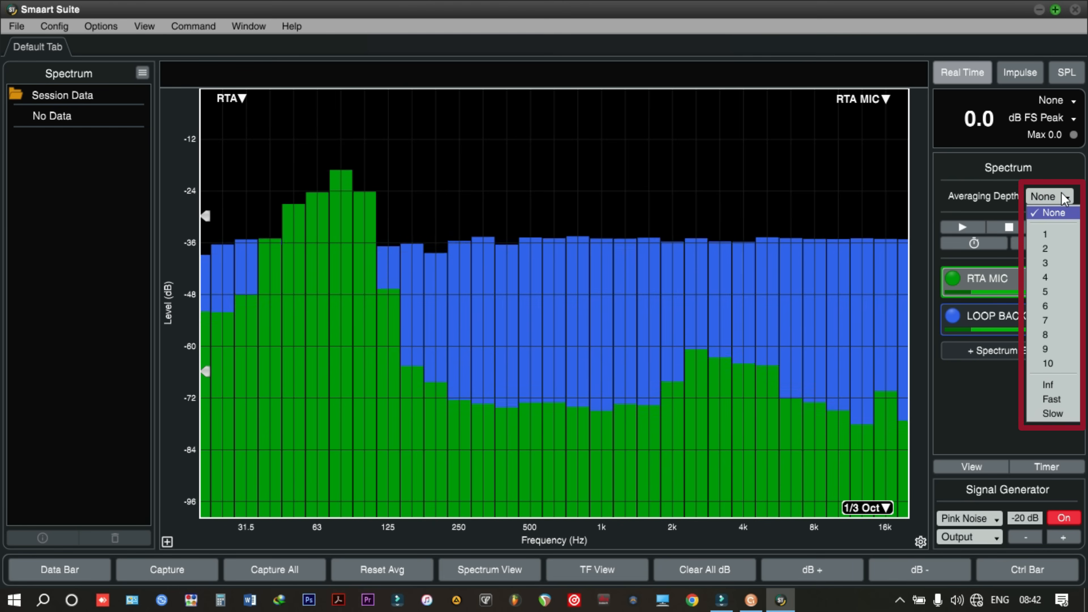
{"action": "left_click", "coordinate": [1054, 306]}
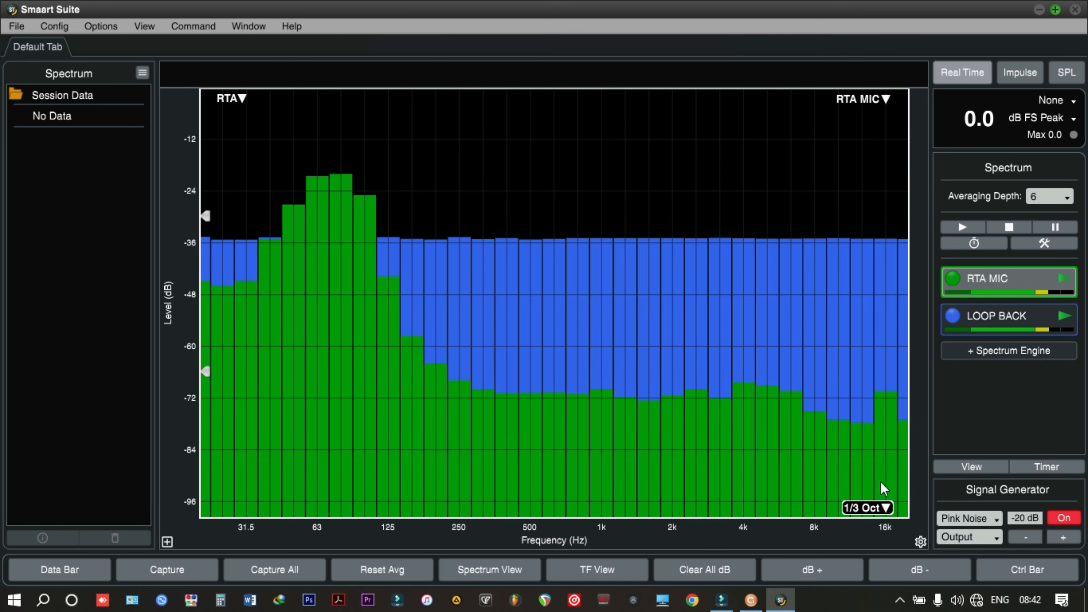
Switch to the transfer function display, run the RTA M measurement, and capture all traces as a group named S.
{"action": "key", "text": "t"}
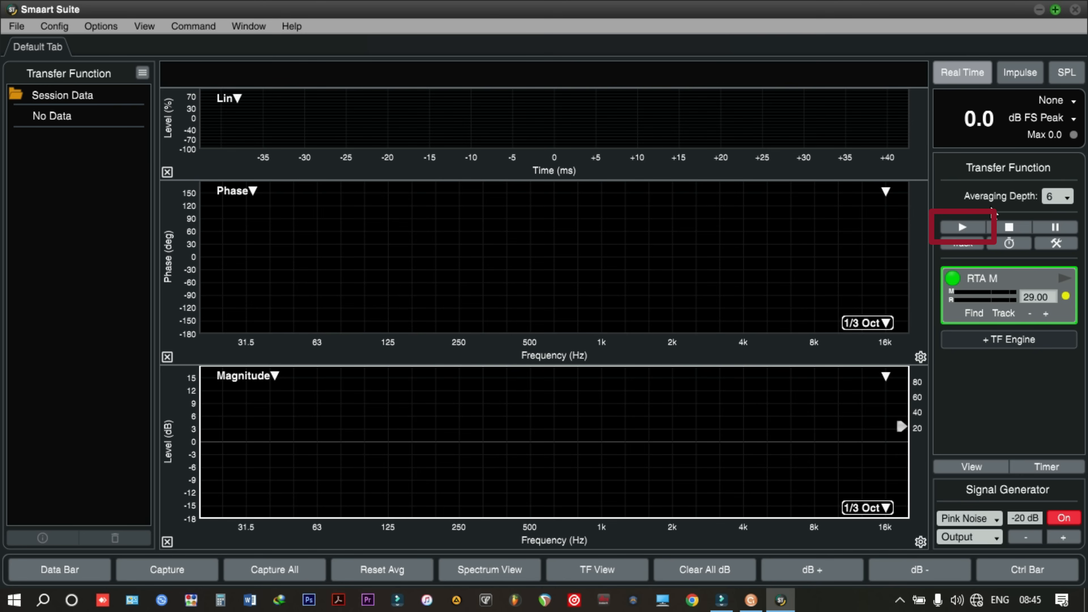
{"action": "left_click", "coordinate": [961, 228]}
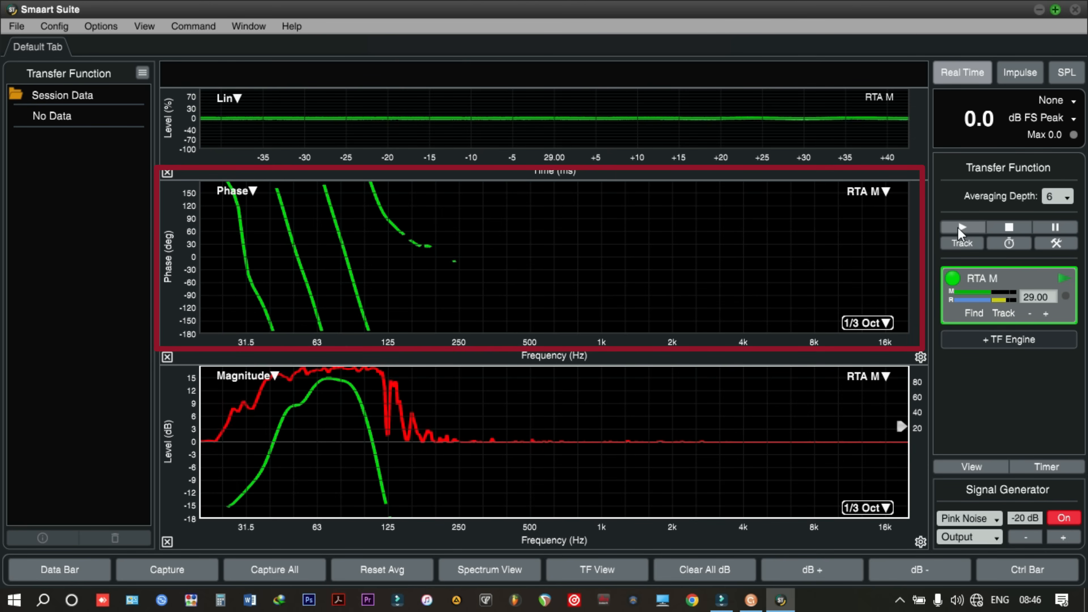
{"action": "left_click", "coordinate": [272, 568]}
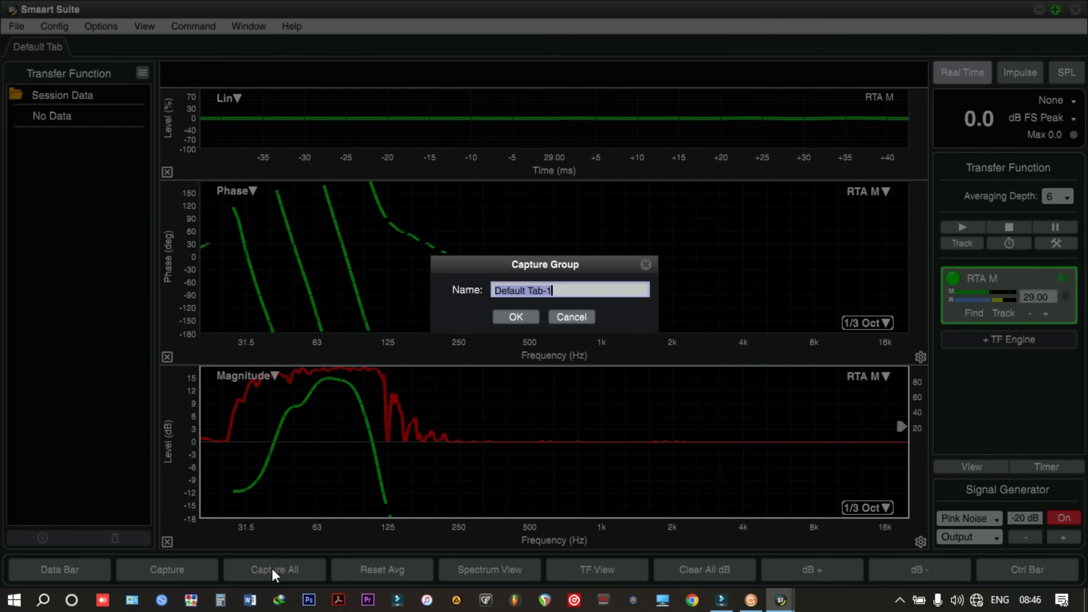
{"action": "type", "text": "S"}
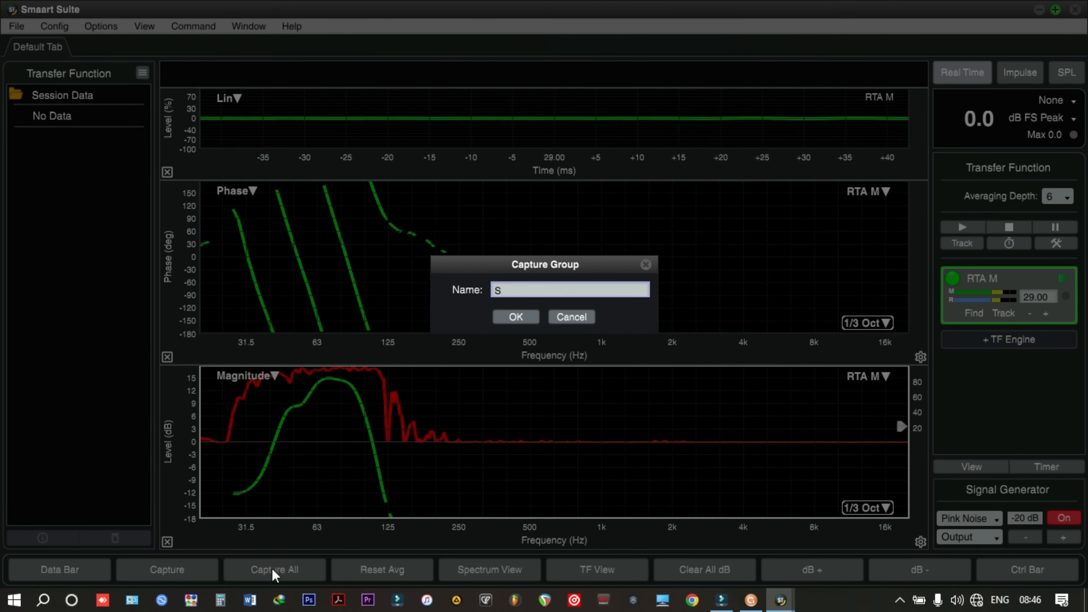
{"action": "left_click", "coordinate": [516, 316]}
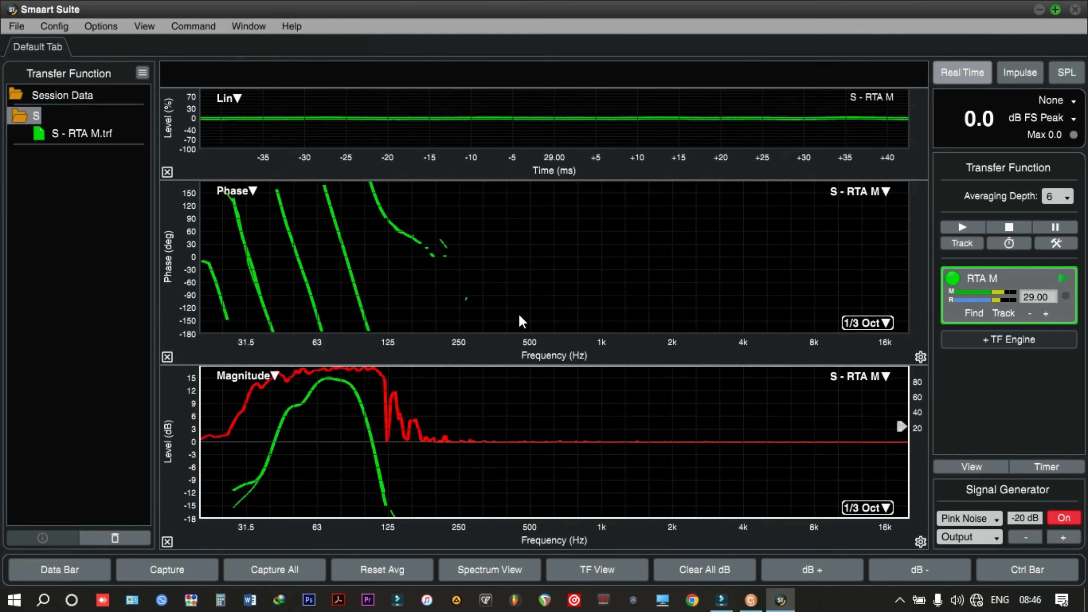
Change the colour of the captured S - RTA M trace to the dark red swatch in its trace info.
{"action": "left_click", "coordinate": [43, 134]}
{"action": "right_click", "coordinate": [39, 135]}
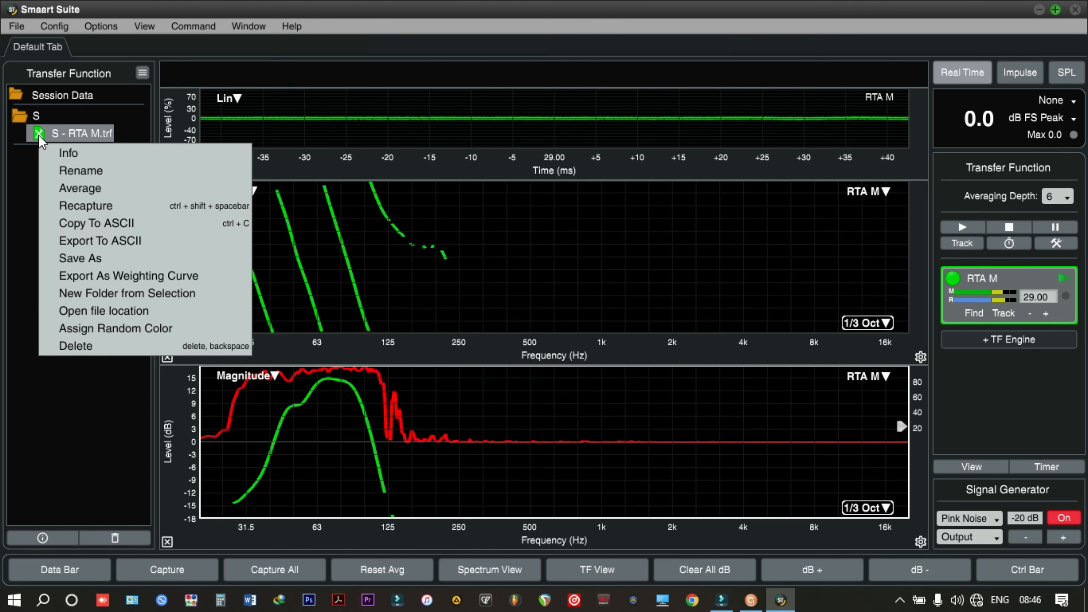
{"action": "left_click", "coordinate": [76, 152]}
{"action": "left_click", "coordinate": [112, 363]}
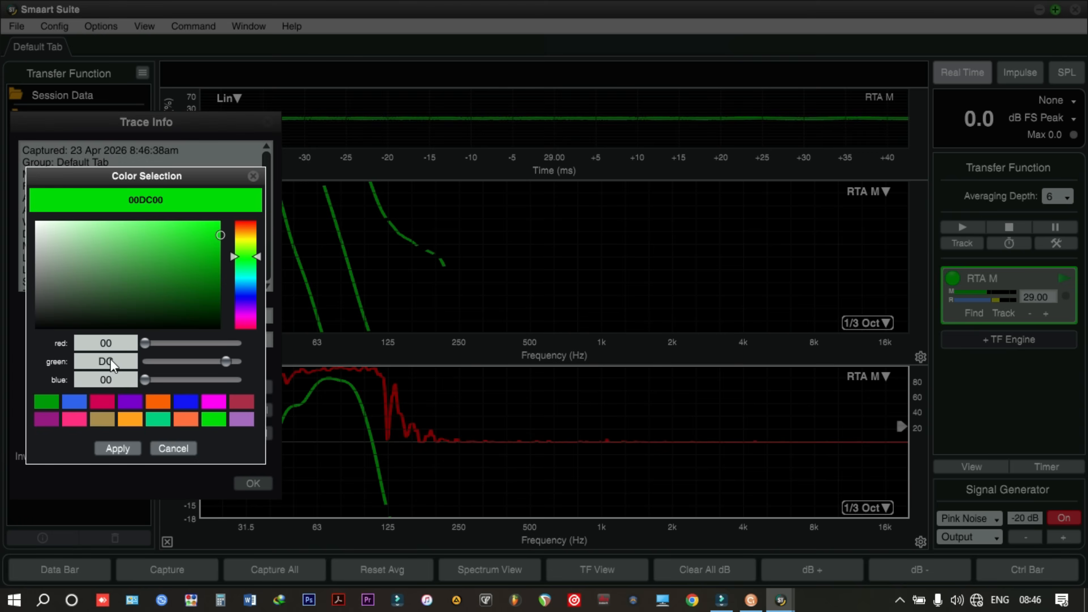
{"action": "right_click", "coordinate": [248, 401]}
{"action": "left_click", "coordinate": [290, 419]}
{"action": "left_click", "coordinate": [124, 451]}
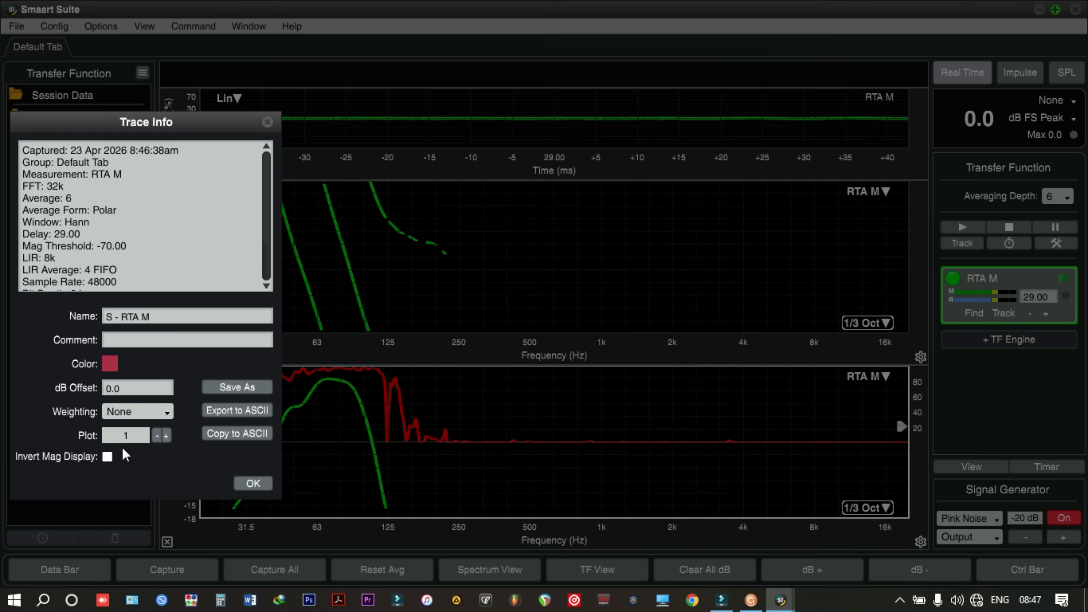
{"action": "left_click", "coordinate": [252, 484]}
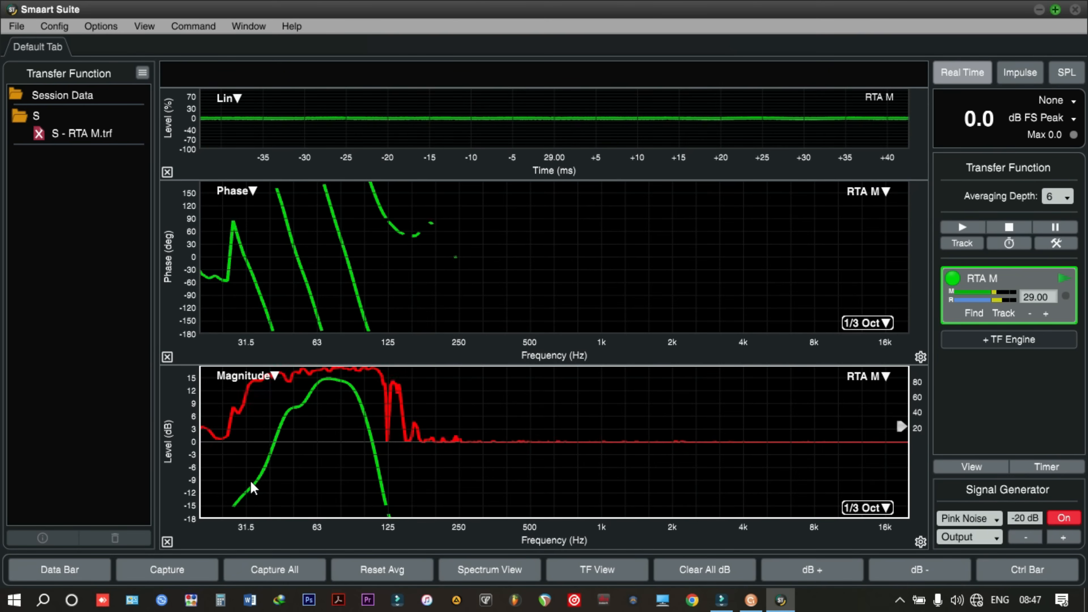
Display the stored S - RTA M trace and rerun the live RTA M measurement to compare their phase.
{"action": "left_click", "coordinate": [1010, 227]}
{"action": "left_click", "coordinate": [43, 135]}
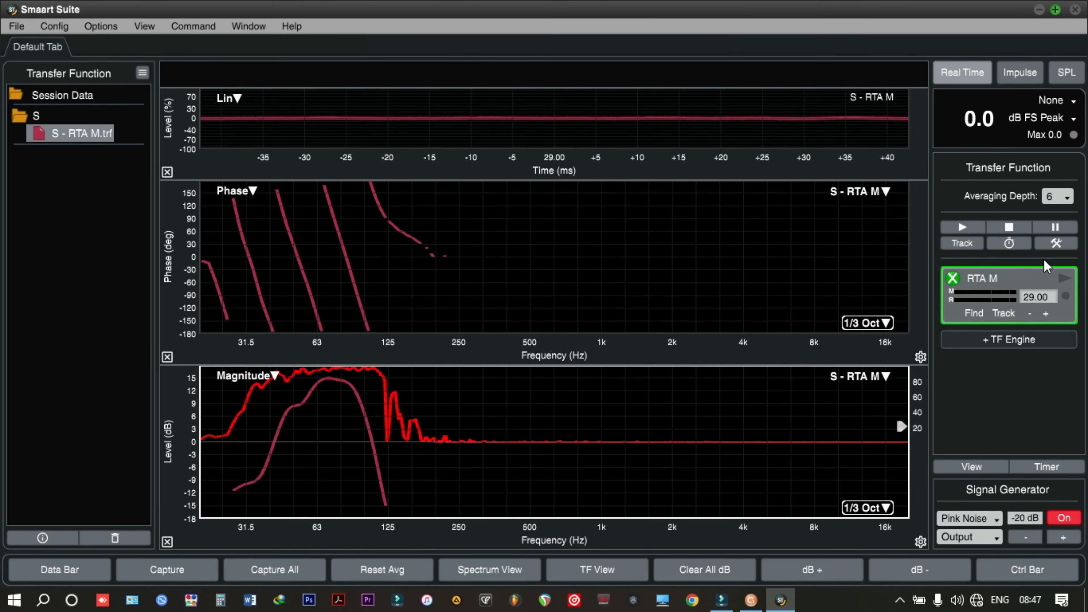
{"action": "left_click", "coordinate": [962, 228]}
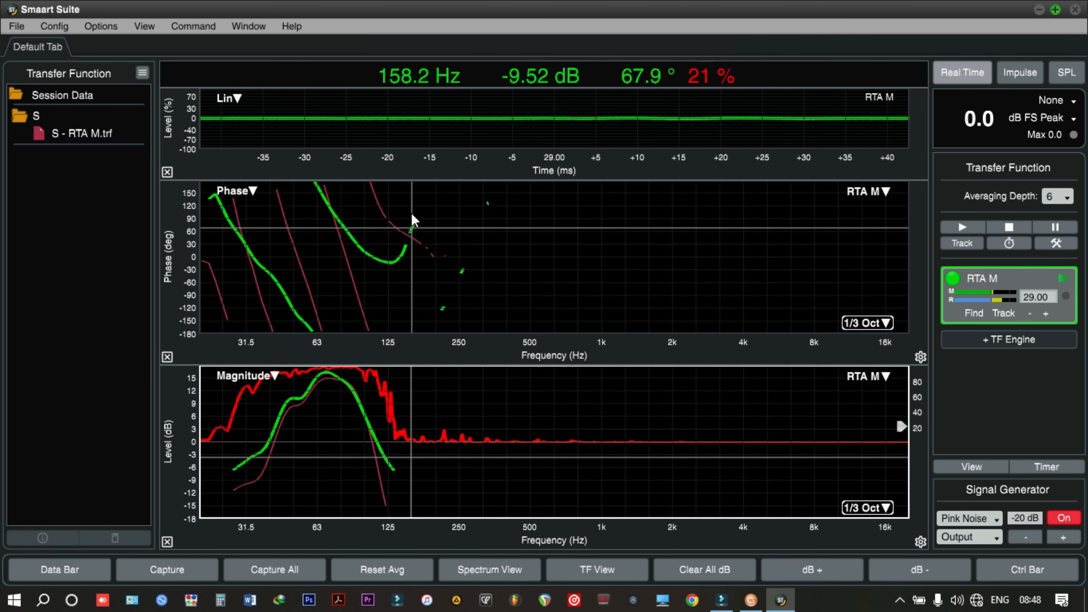
{"action": "left_click", "coordinate": [412, 219]}
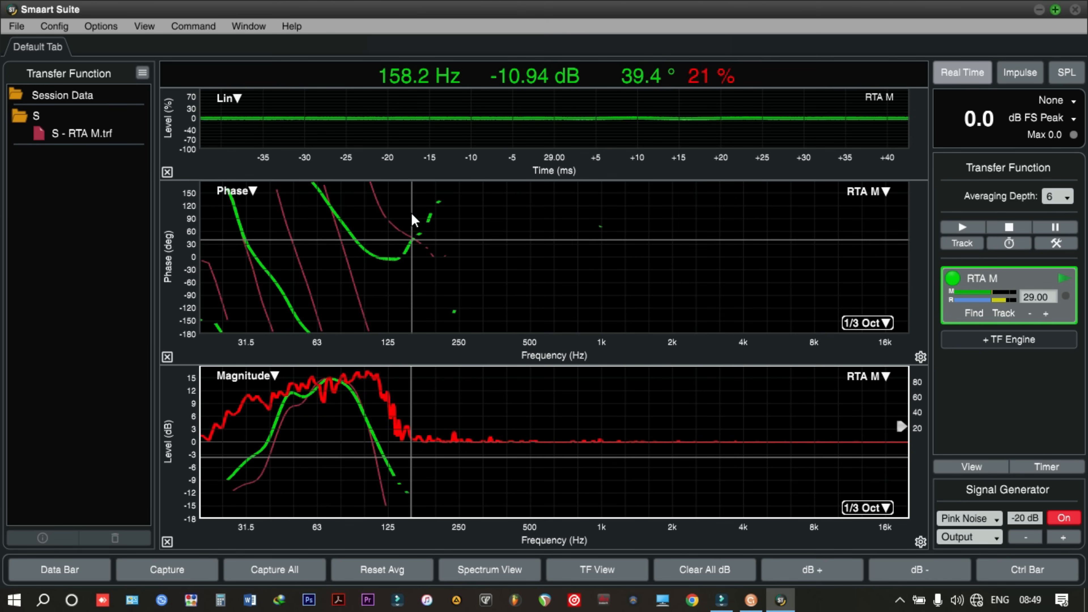
Switch to Audio Architect, set the SRX828SP's mix delay to 3.5 m, and compare the phase traces back in Smaart.
{"action": "left_click", "coordinate": [751, 601]}
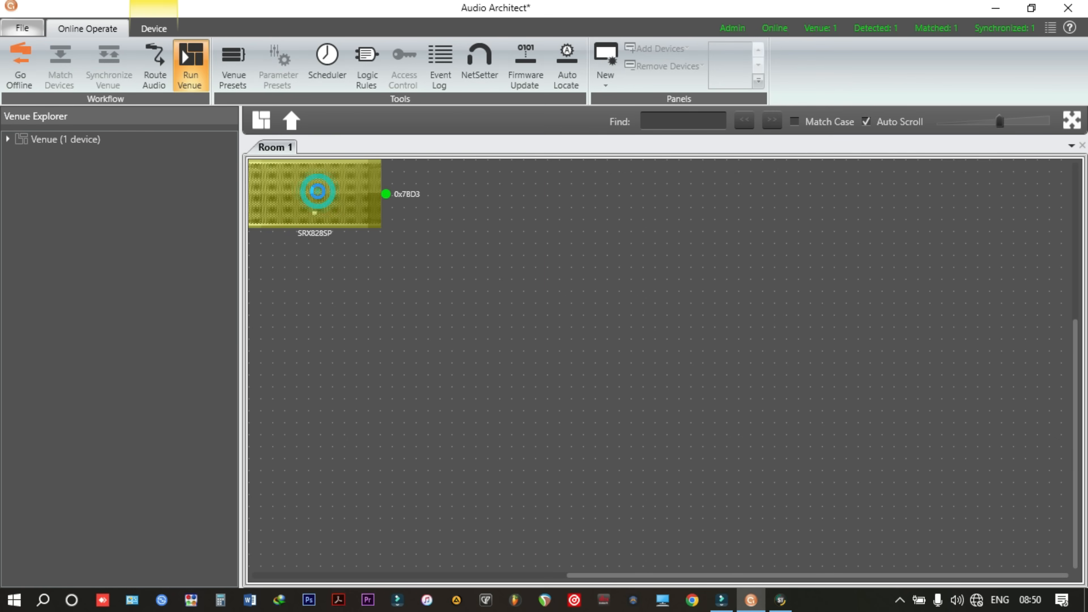
{"action": "double_click", "coordinate": [317, 191]}
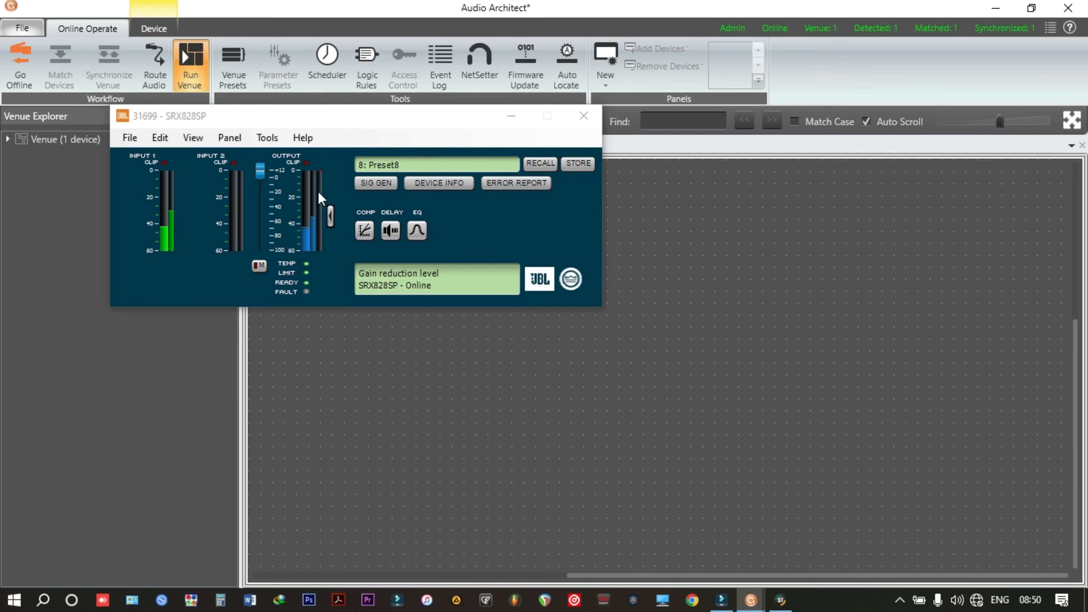
{"action": "left_click", "coordinate": [392, 231]}
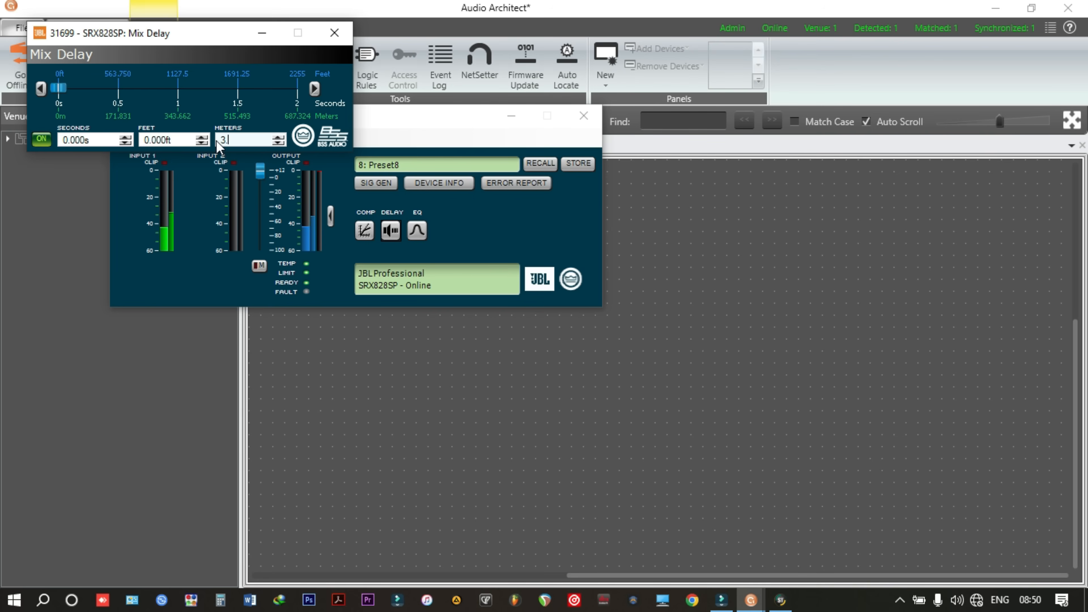
{"action": "key", "text": "Return"}
{"action": "mouse_move", "coordinate": [746, 603]}
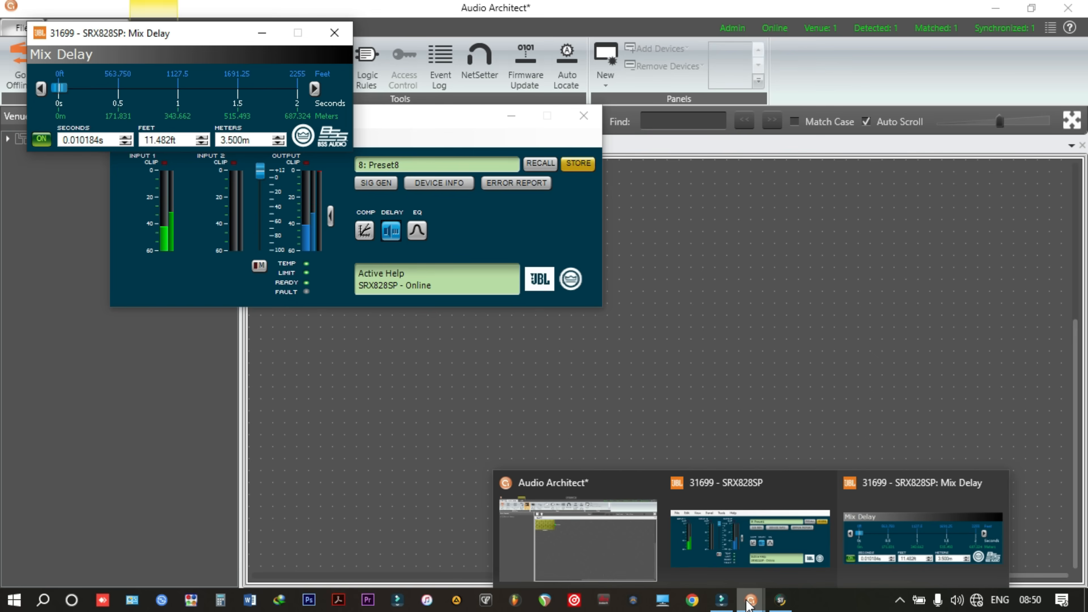
{"action": "left_click", "coordinate": [781, 600]}
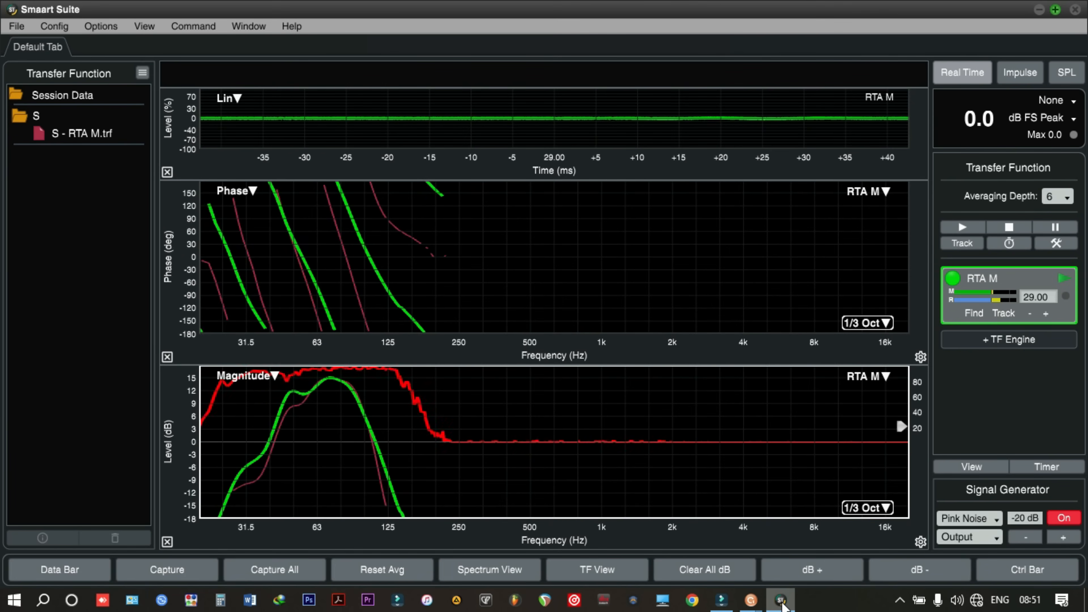
Try a mix delay of 6 m on the SRX828SP in Audio Architect and compare the phase traces in Smaart.
{"action": "left_click", "coordinate": [781, 600]}
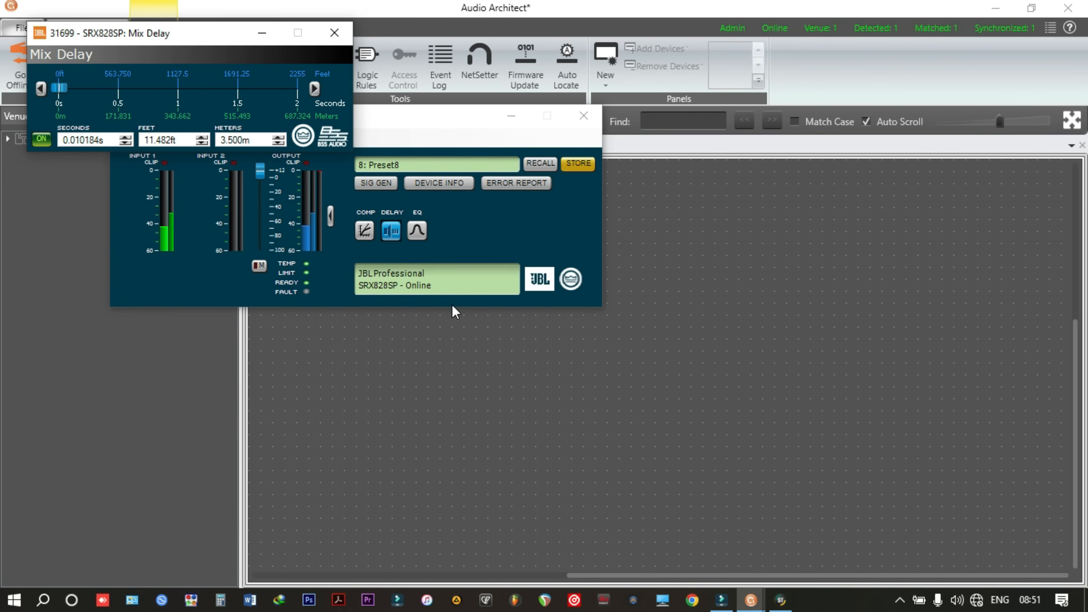
{"action": "left_click_drag", "start_coordinate": [256, 142], "coordinate": [214, 152]}
{"action": "left_click", "coordinate": [781, 600]}
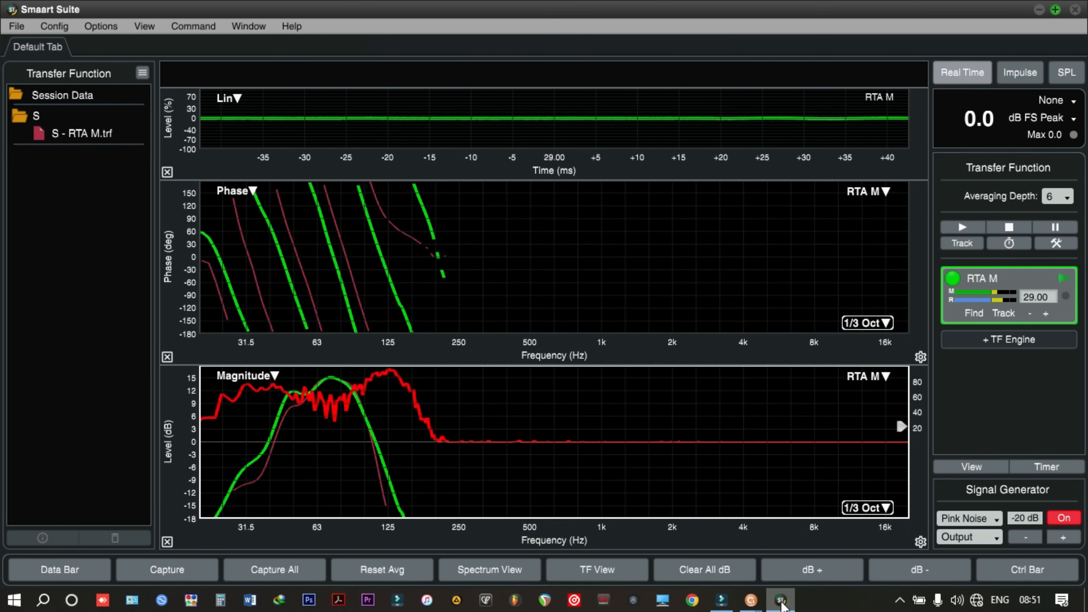
Set the SRX828SP's mix delay to 7 m in Audio Architect and compare the phase traces in Smaart.
{"action": "left_click", "coordinate": [780, 600]}
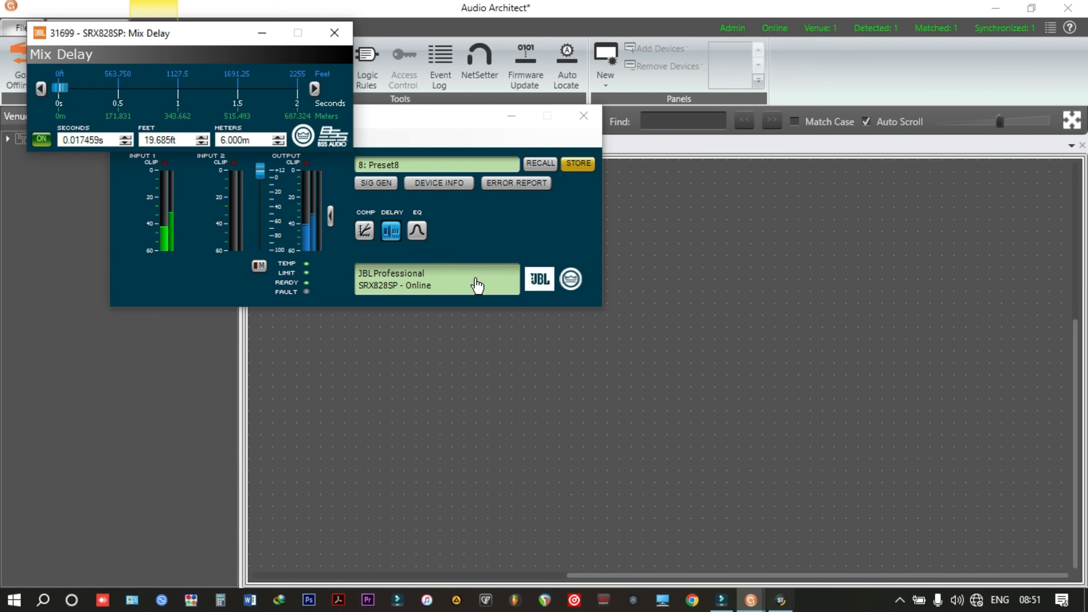
{"action": "left_click", "coordinate": [261, 141]}
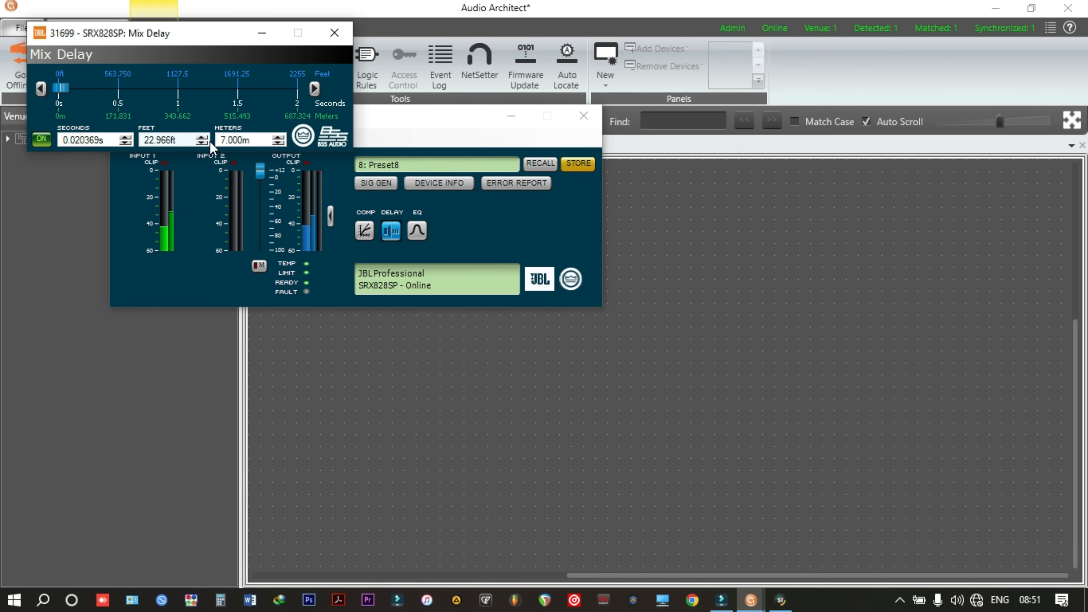
{"action": "left_click", "coordinate": [780, 599]}
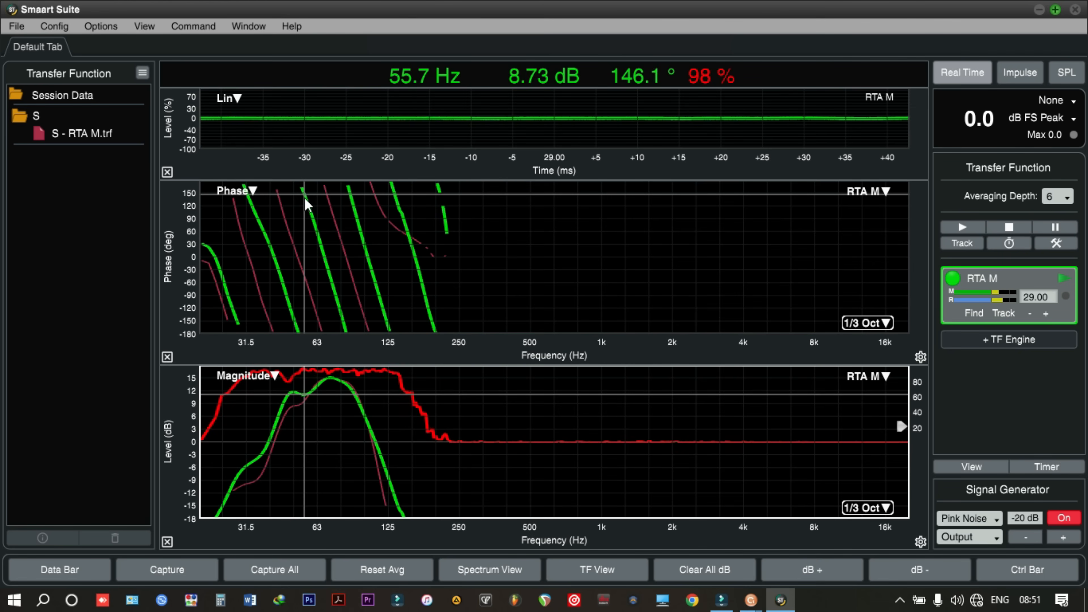
Try a mix delay of 9.5 m on the SRX828SP in Audio Architect and compare the phase traces in Smaart.
{"action": "left_click", "coordinate": [780, 600]}
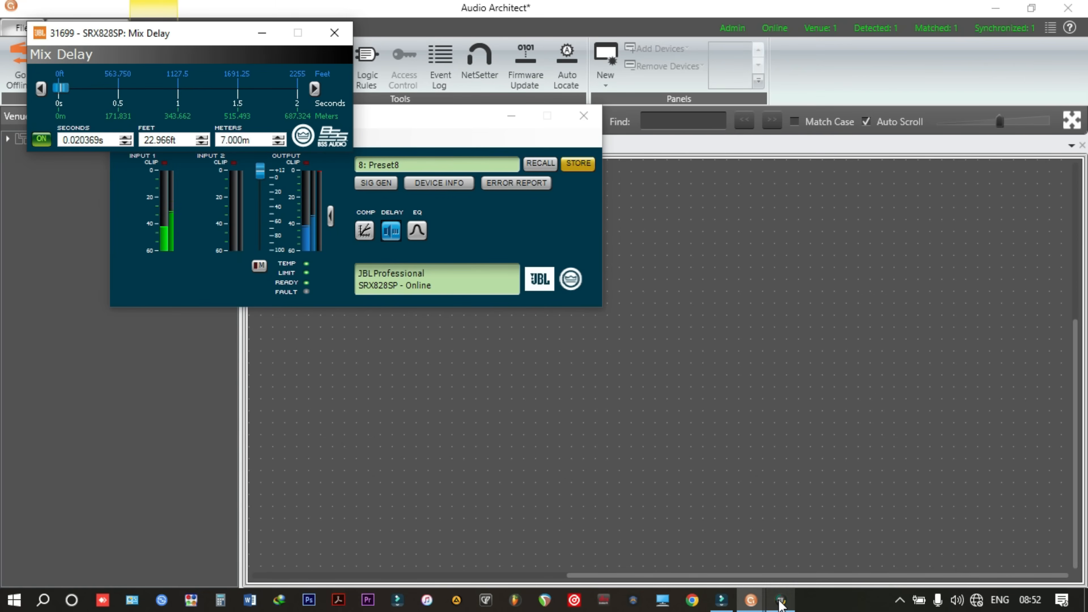
{"action": "double_click", "coordinate": [256, 142]}
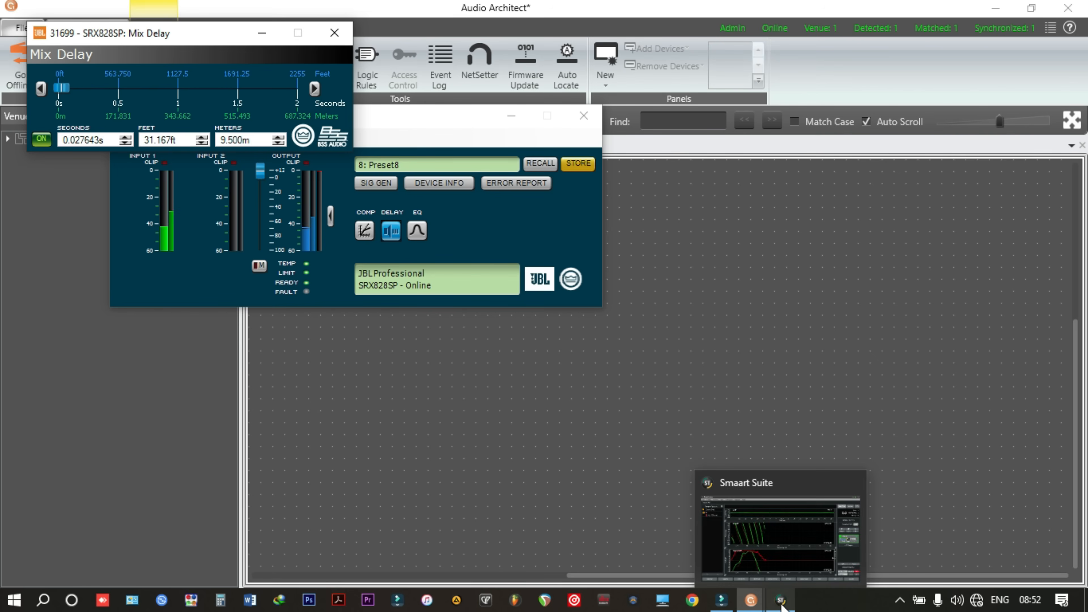
{"action": "left_click", "coordinate": [780, 601]}
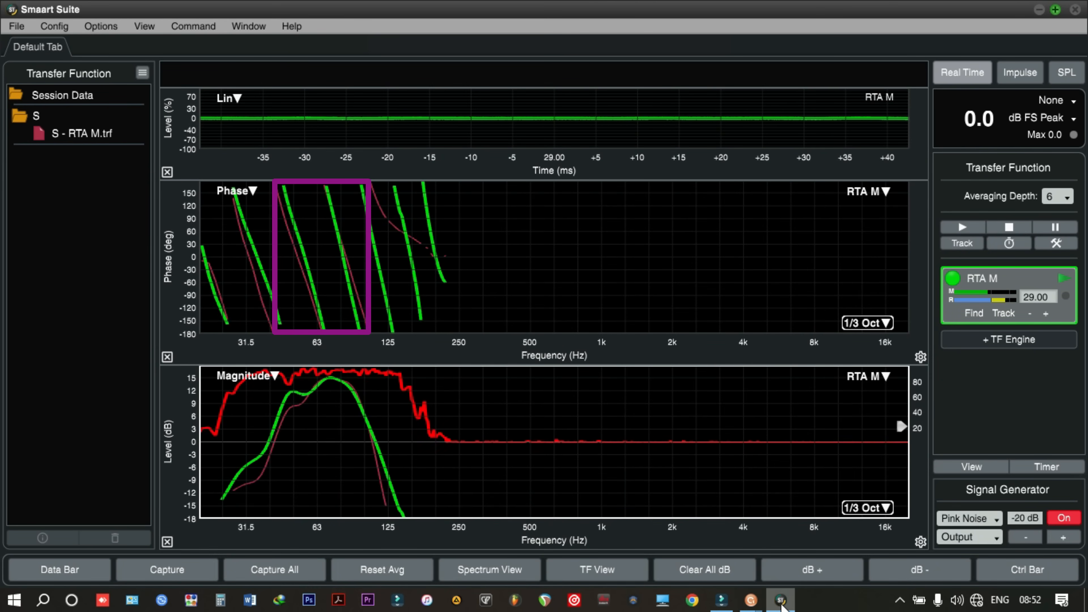
Return the SRX828SP's mix delay to 7 m in Audio Architect and check the phase alignment around 63 Hz in Smaart.
{"action": "left_click", "coordinate": [780, 601]}
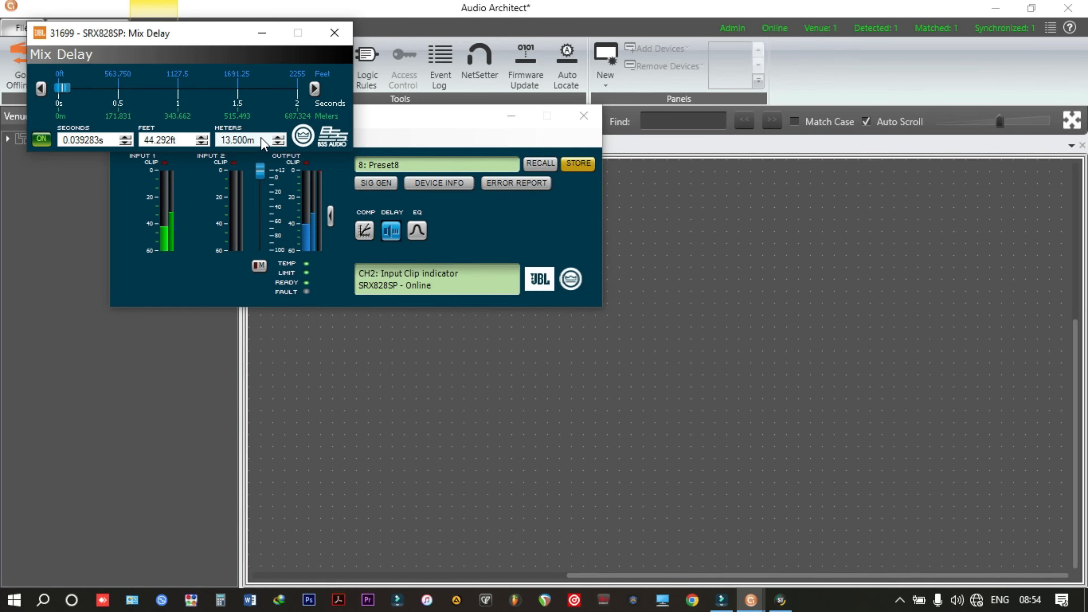
{"action": "left_click_drag", "start_coordinate": [262, 137], "coordinate": [217, 141]}
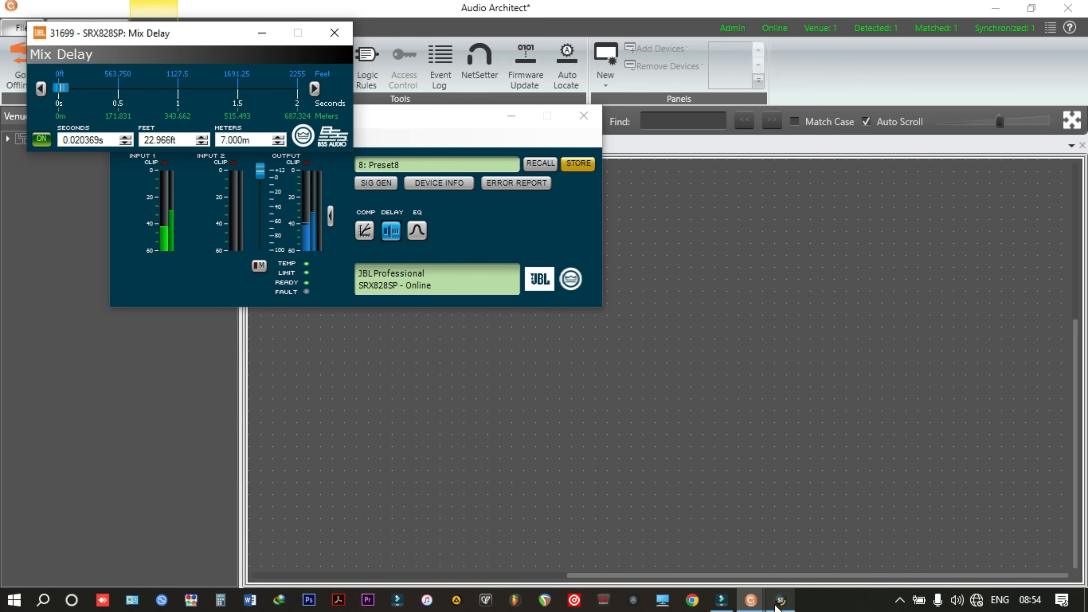
{"action": "left_click", "coordinate": [776, 604]}
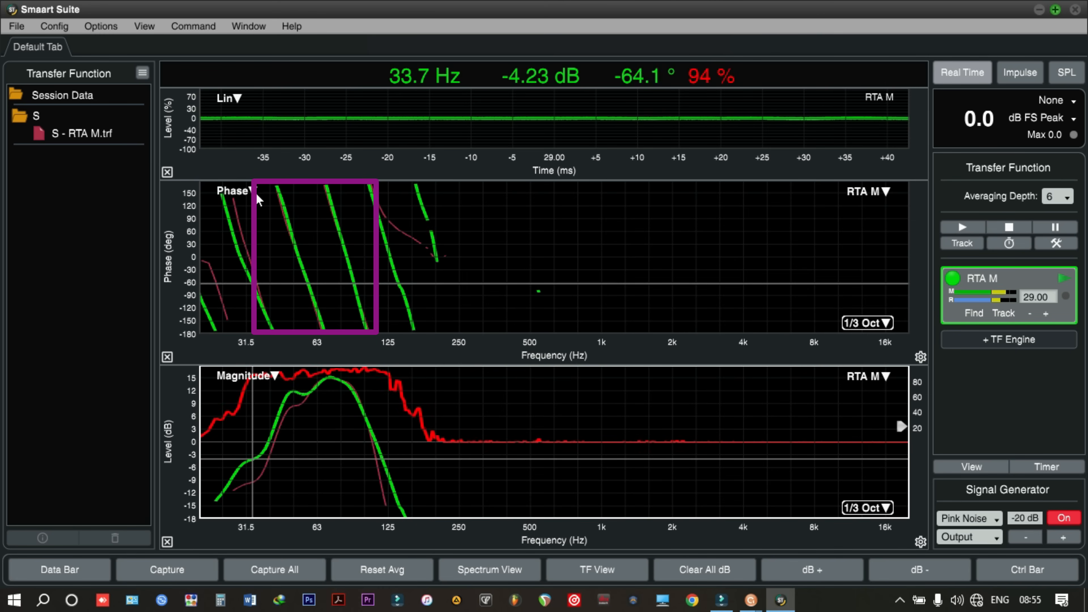
Capture all live traces as a group named P, and stop both the RTA M measurement and the pink noise generator.
{"action": "left_click", "coordinate": [273, 569]}
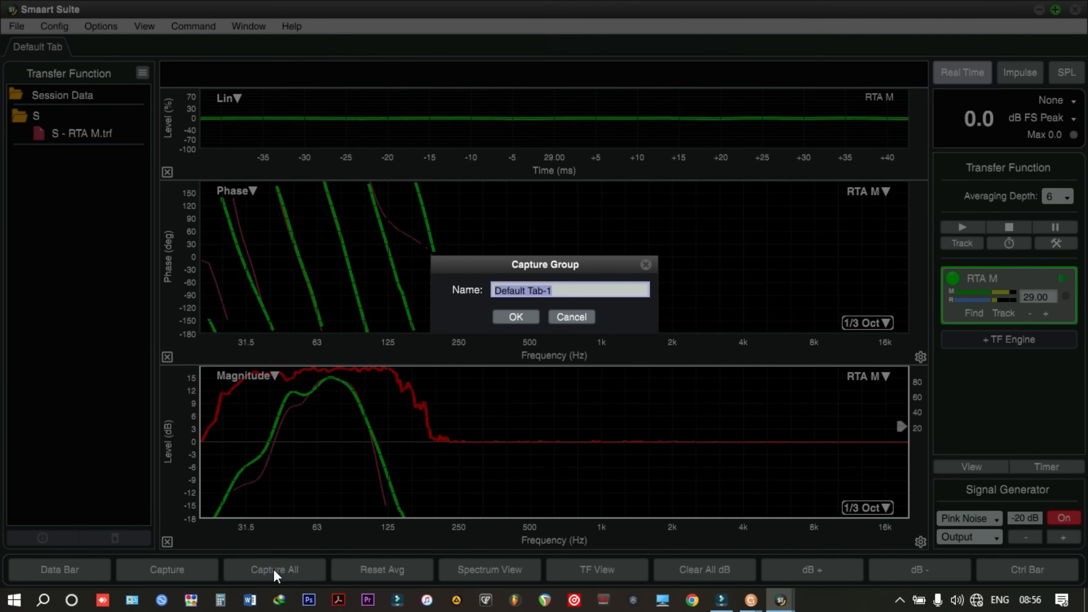
{"action": "type", "text": "P"}
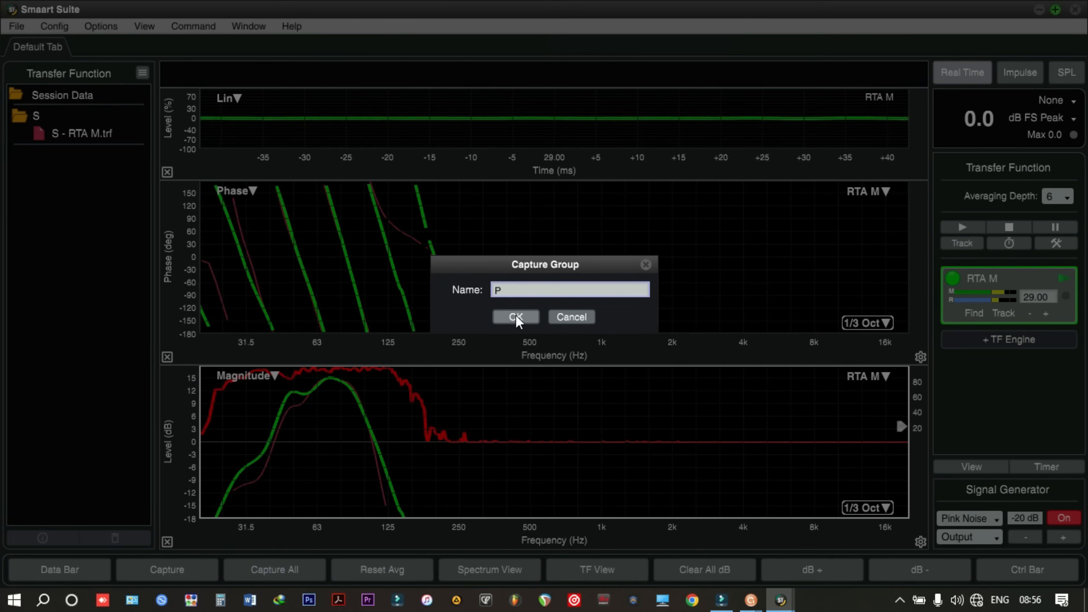
{"action": "left_click", "coordinate": [516, 317]}
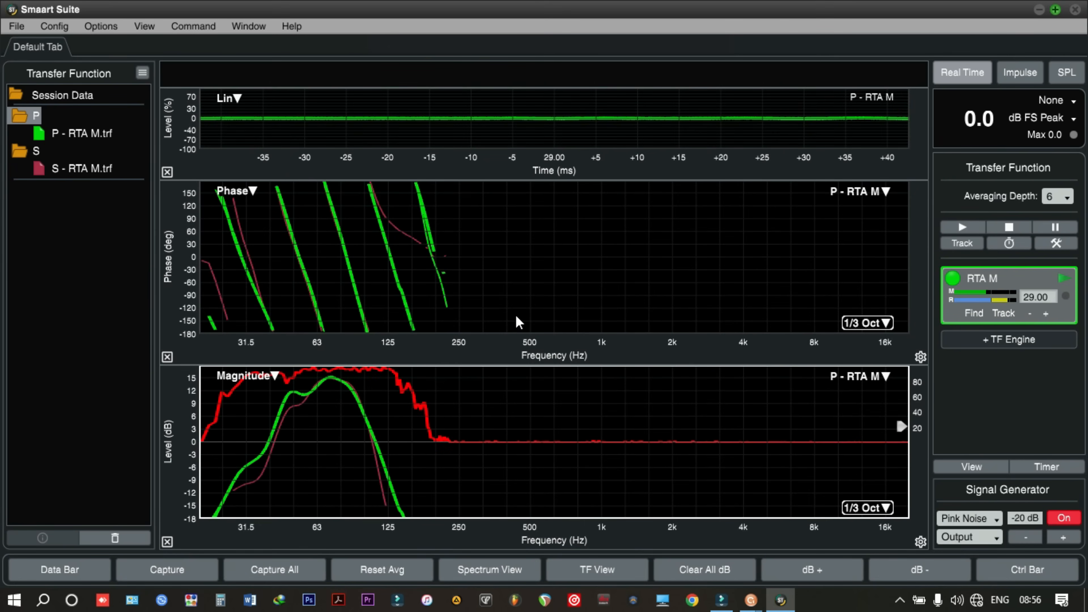
{"action": "left_click", "coordinate": [1010, 227]}
{"action": "left_click", "coordinate": [1064, 518]}
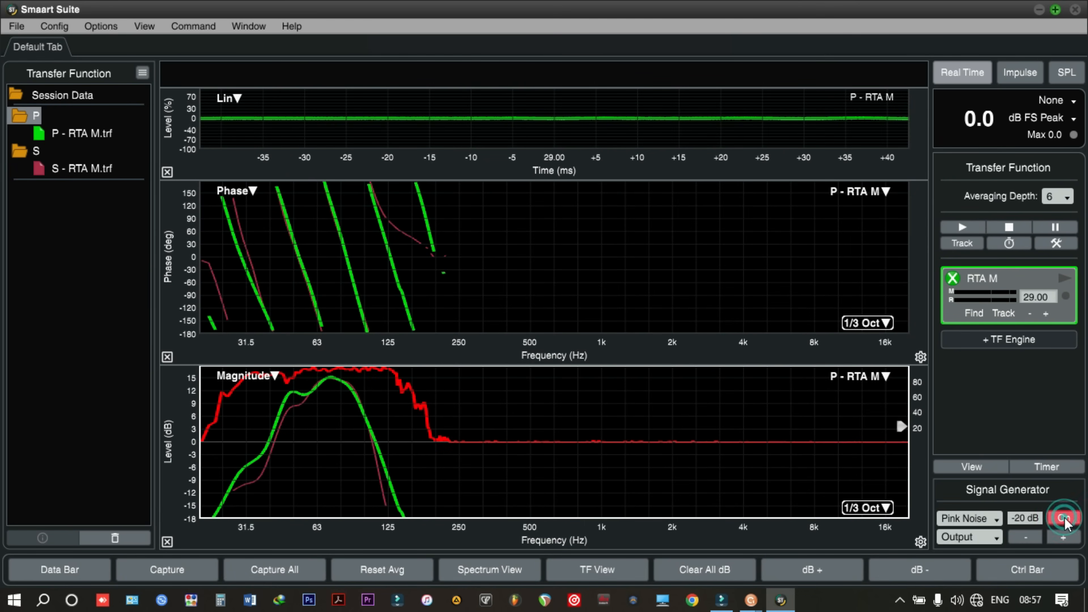